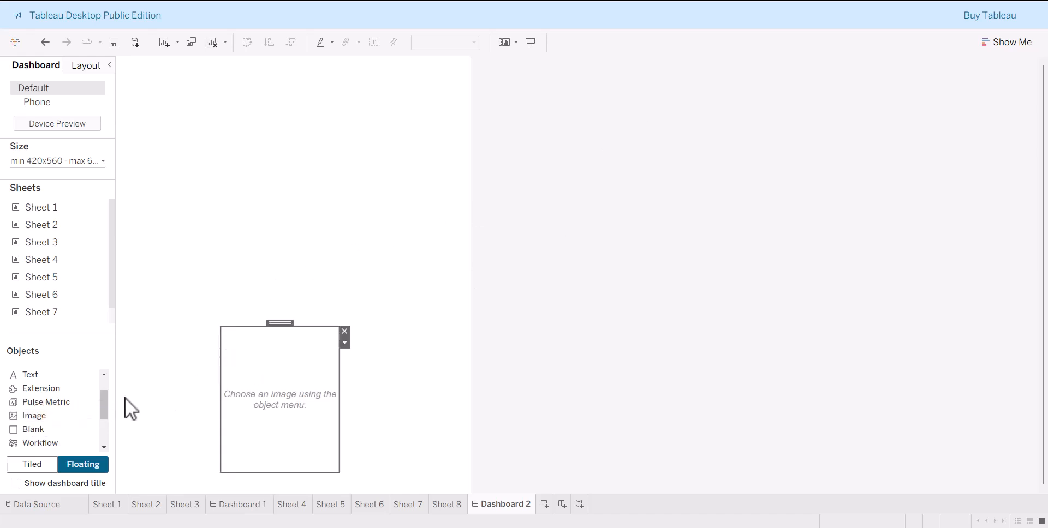
# - Set the dashboard's object layout to Tiled and turn off Floating for the empty image object
pyautogui.click(34, 470)
pyautogui.click(344, 342)
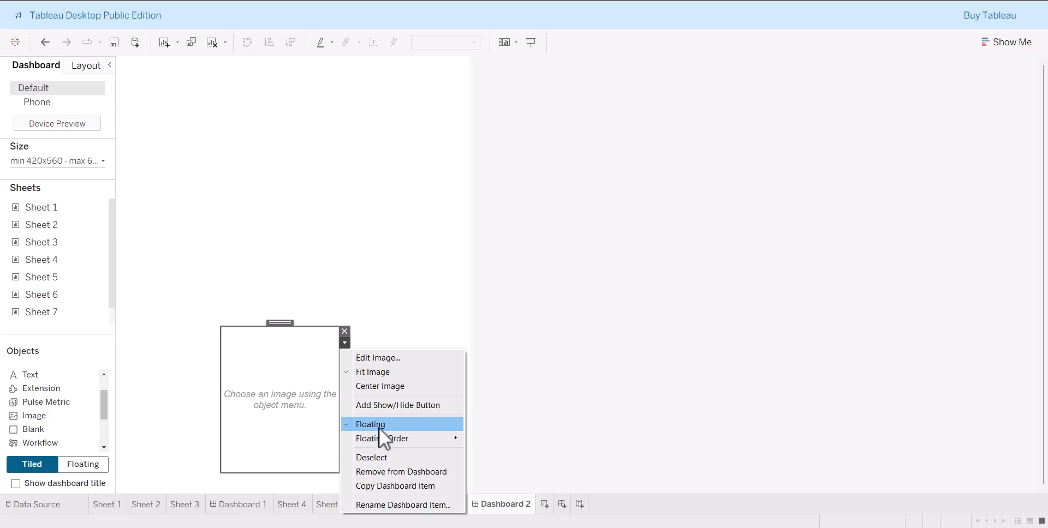
pyautogui.click(378, 424)
pyautogui.moveTo(293, 65); pyautogui.dragTo(417, 198)
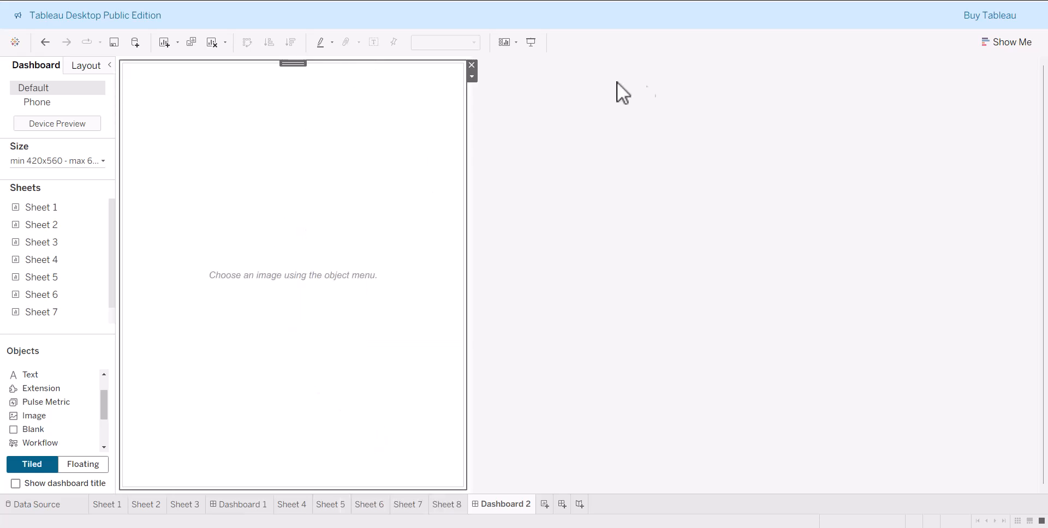
# - Insert the Tableau.png file from the Desktop into the image object and turn on Center Image alongside Fit Image
pyautogui.click(473, 77)
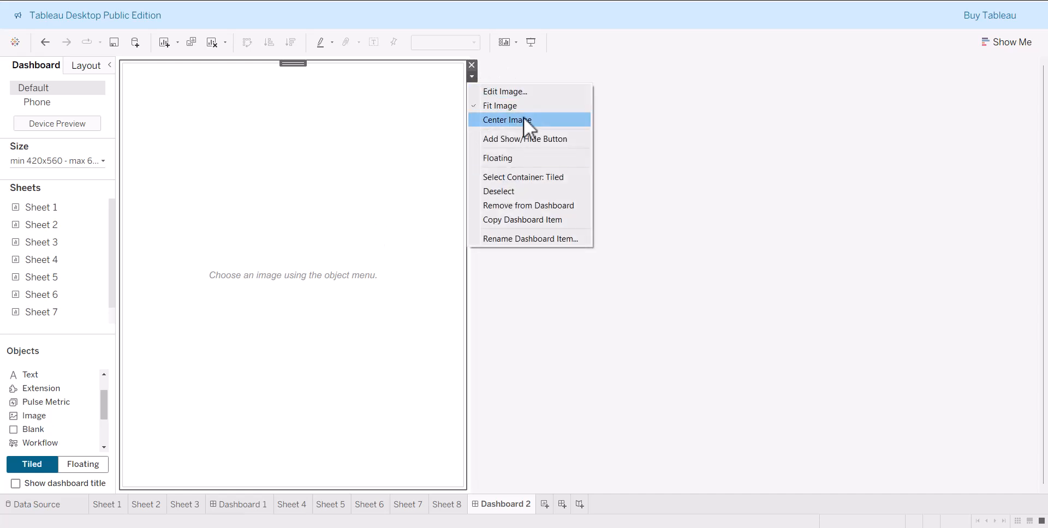
pyautogui.click(517, 91)
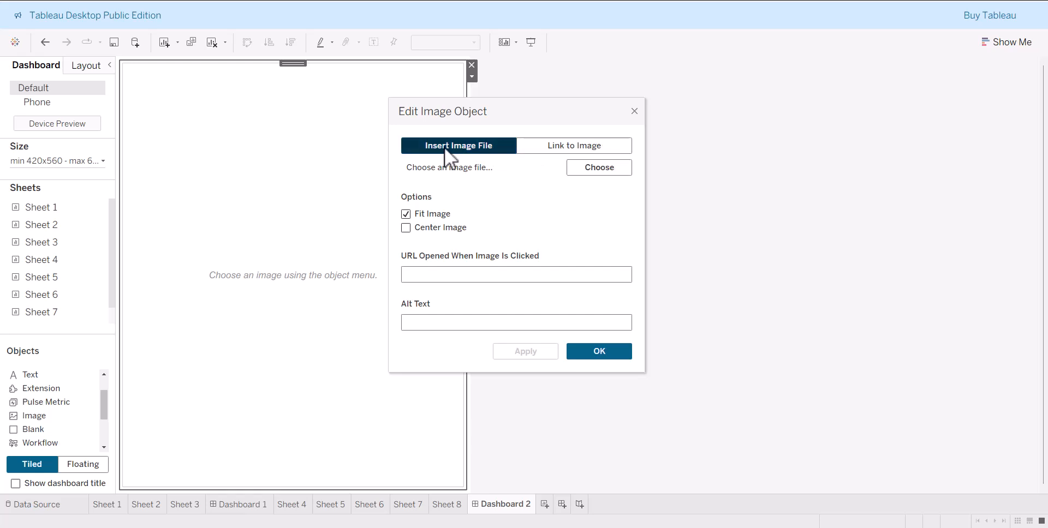
pyautogui.click(562, 149)
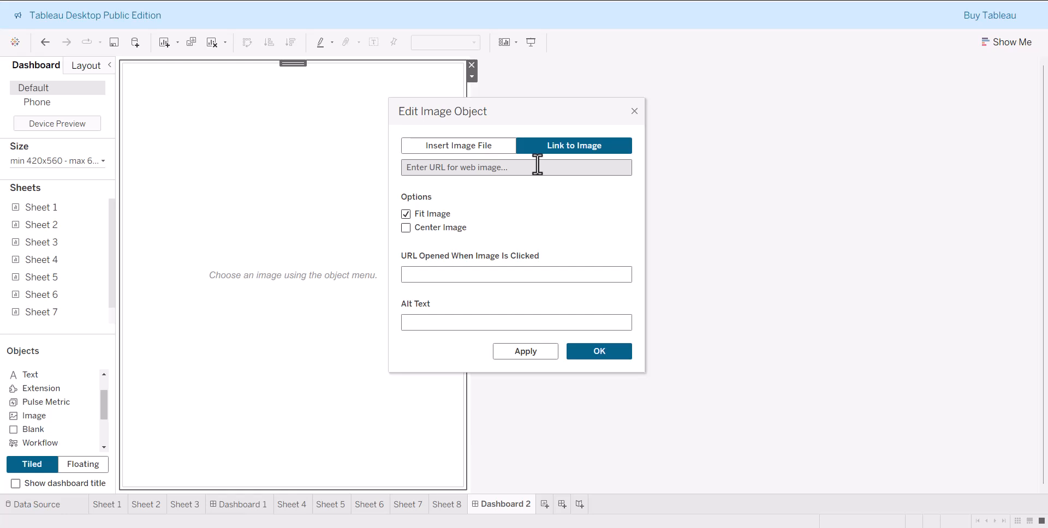
pyautogui.click(462, 145)
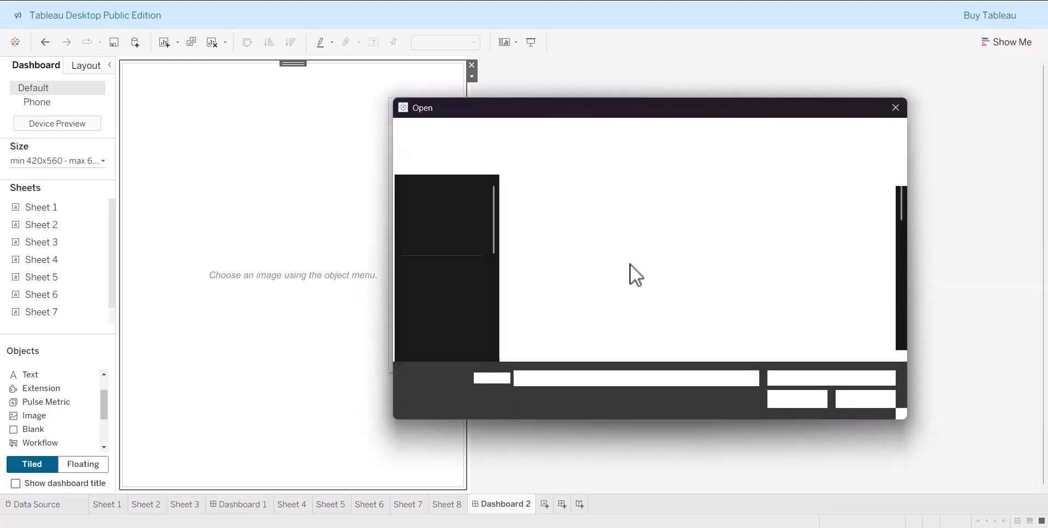
pyautogui.scroll(-5, 705, 273)
pyautogui.scroll(3, 705, 273)
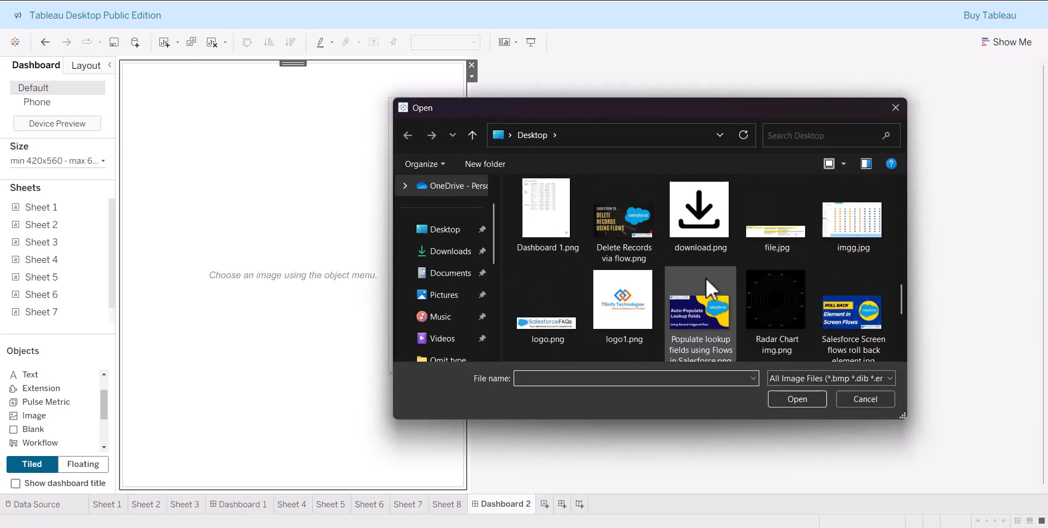
pyautogui.scroll(-2, 705, 274)
pyautogui.click(789, 307)
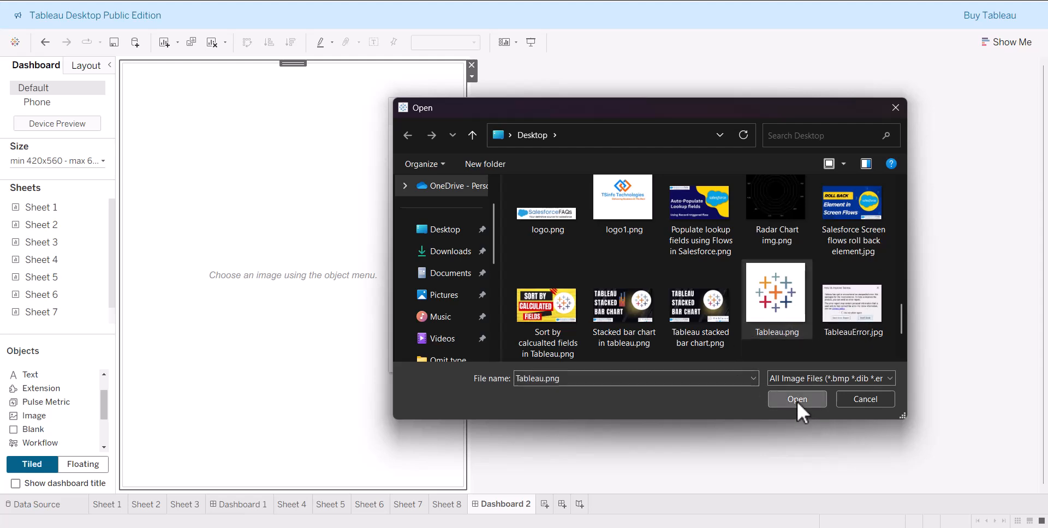
pyautogui.click(796, 399)
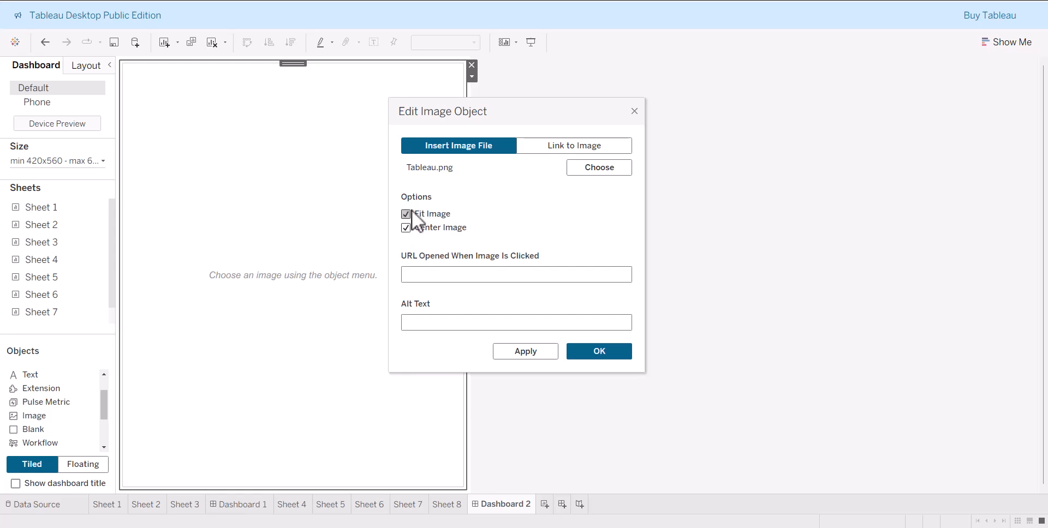
pyautogui.click(483, 280)
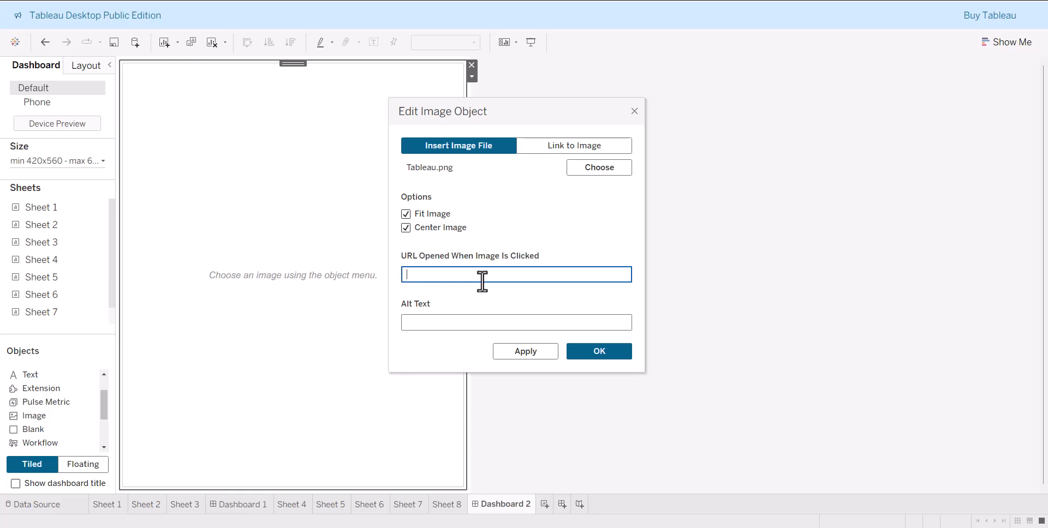
pyautogui.hotkey('alt', 'Tab')
pyautogui.scroll(6, 416, 121)
pyautogui.click(222, 15)
pyautogui.hotkey('ctrl', 'c')
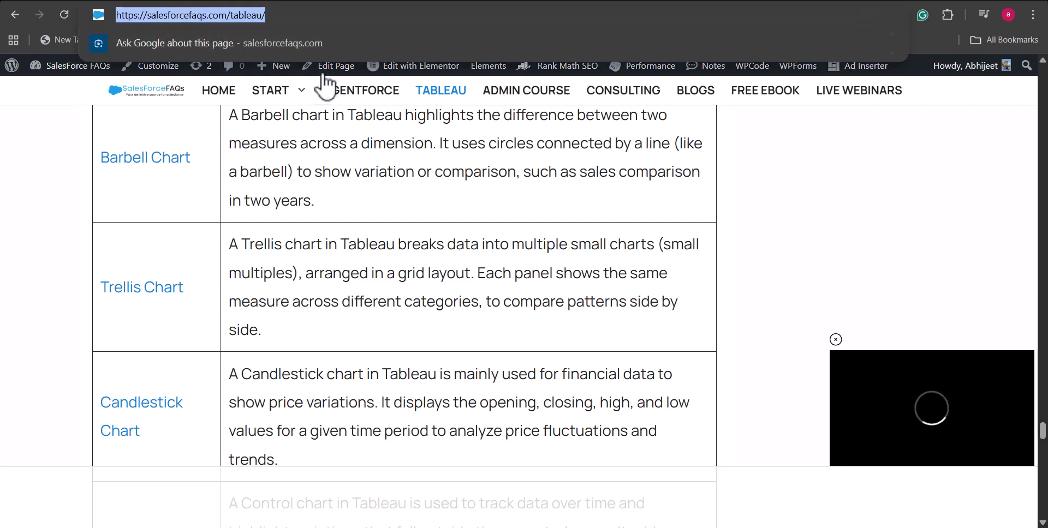
pyautogui.hotkey('alt', 'Tab')
pyautogui.click(518, 275)
pyautogui.hotkey('ctrl', 'v')
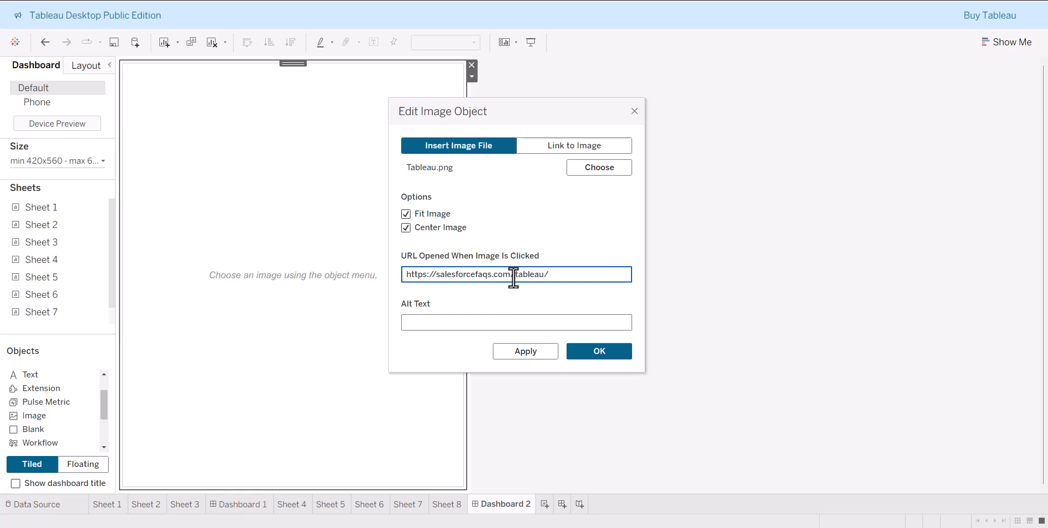
# - Set the image's alt text to "Tableau Tutorials" and apply the image settings
pyautogui.click(494, 322)
pyautogui.write('test')
pyautogui.press('BackSpace')
pyautogui.press('BackSpace')
pyautogui.press('BackSpace')
pyautogui.write('Tableau Tutora')
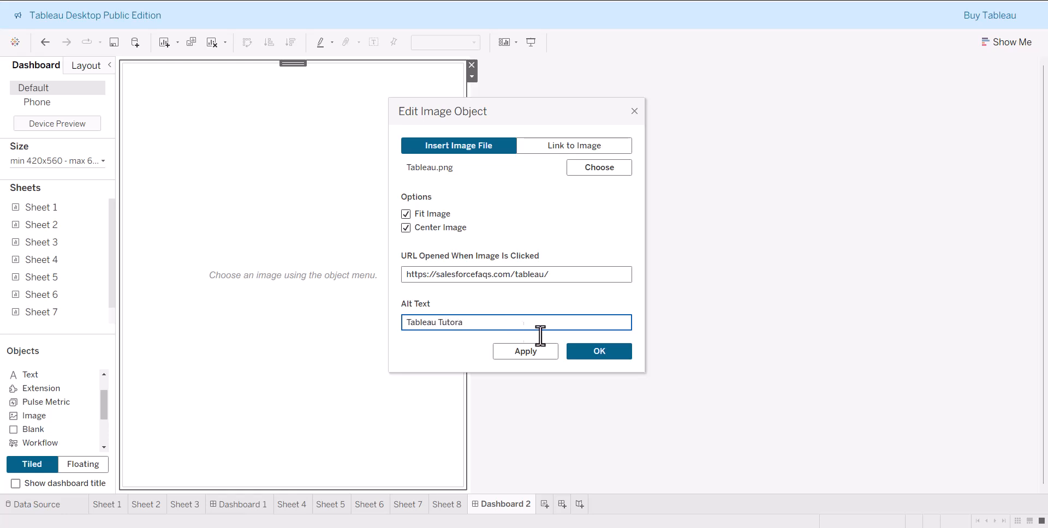
pyautogui.press('BackSpace')
pyautogui.write('ials')
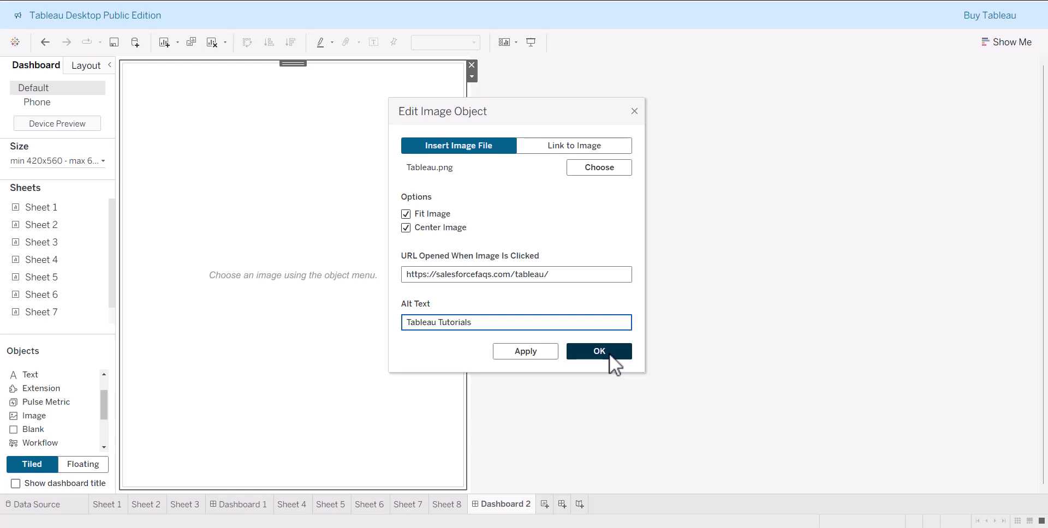
pyautogui.click(609, 353)
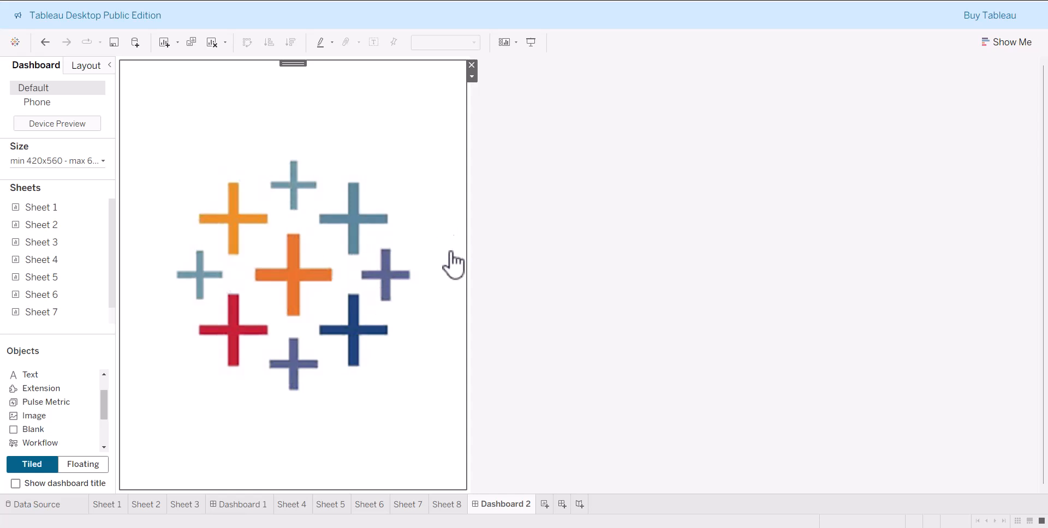
# - Make the Tableau image floating and shrink it to a small logo in the dashboard's upper-left corner
pyautogui.moveTo(414, 270)
pyautogui.click(384, 270)
pyautogui.click(472, 81)
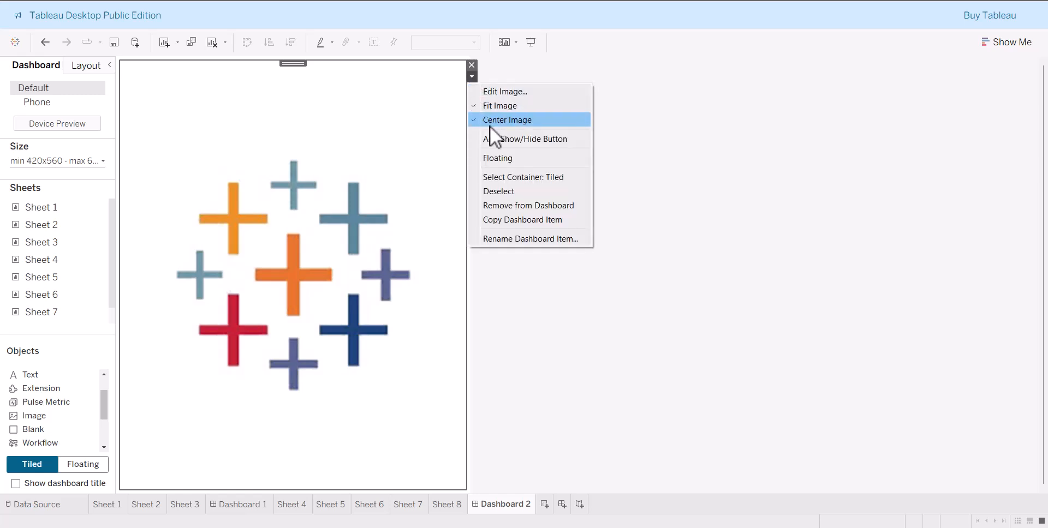
pyautogui.click(496, 158)
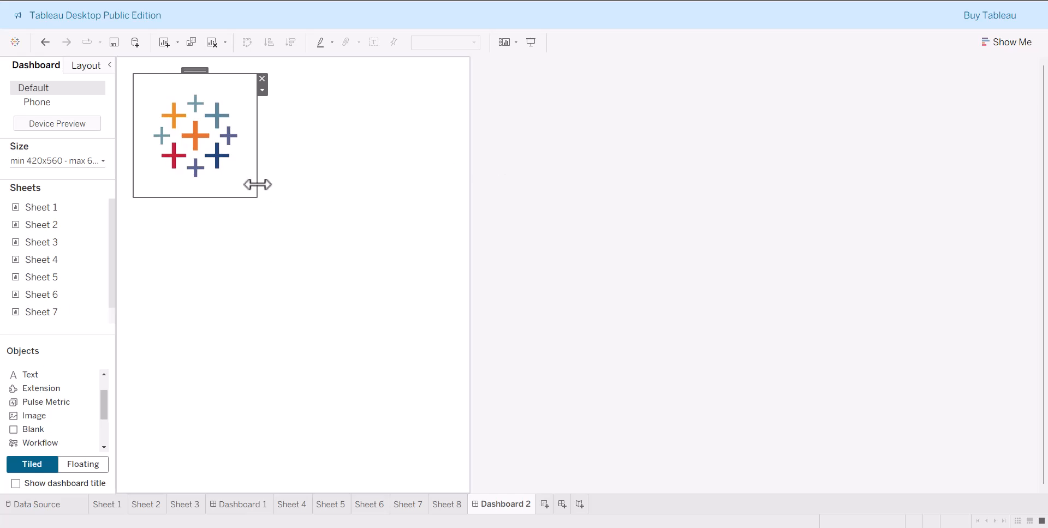
pyautogui.moveTo(257, 197); pyautogui.dragTo(175, 113)
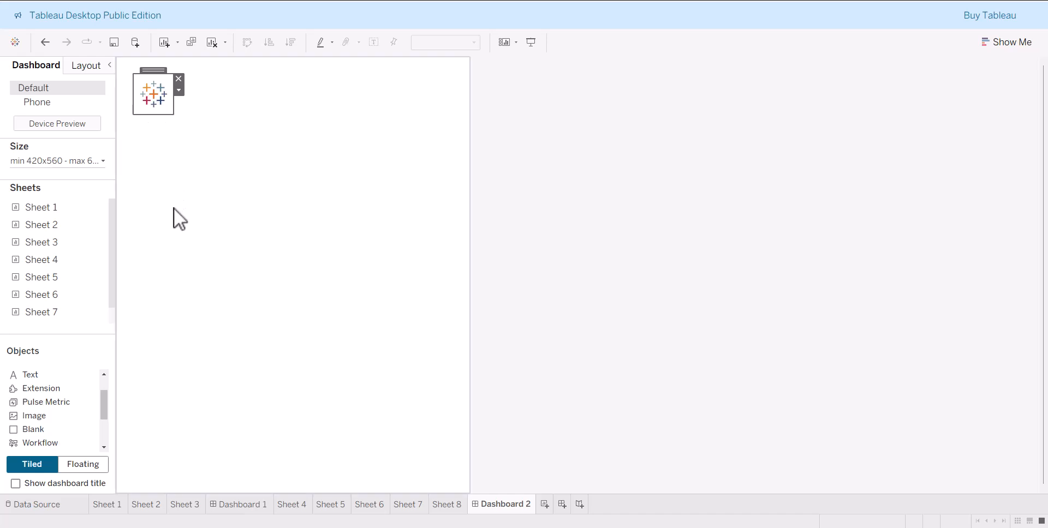
pyautogui.moveTo(397, 85); pyautogui.dragTo(84, 217)
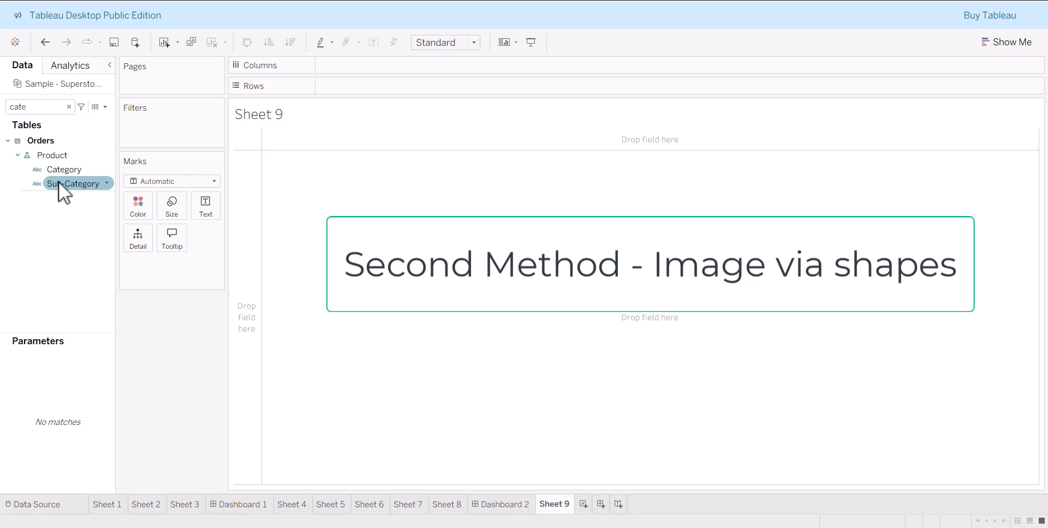
# - Place Sub-Category on Rows in Sheet 9 and change the mark type to Shape
pyautogui.moveTo(57, 184); pyautogui.dragTo(340, 85)
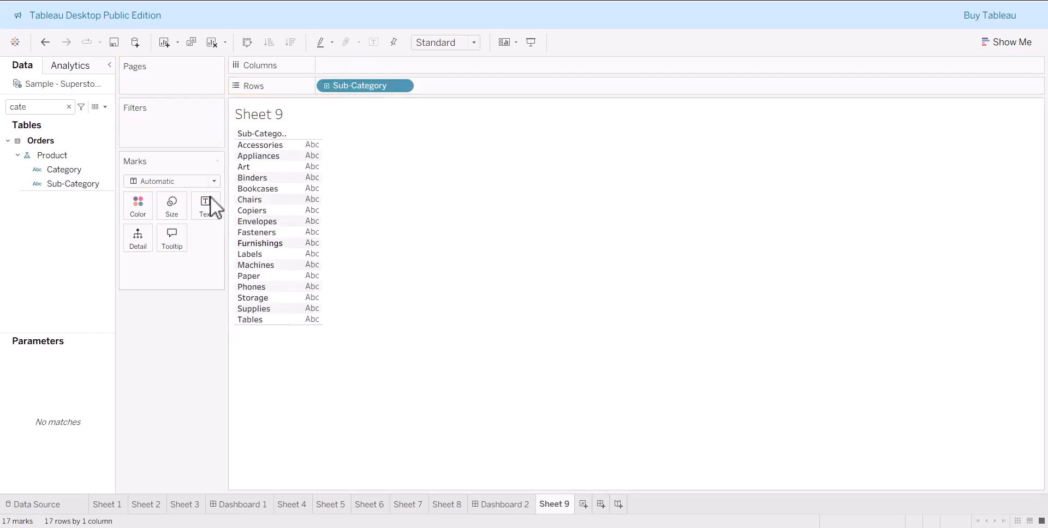
pyautogui.click(212, 181)
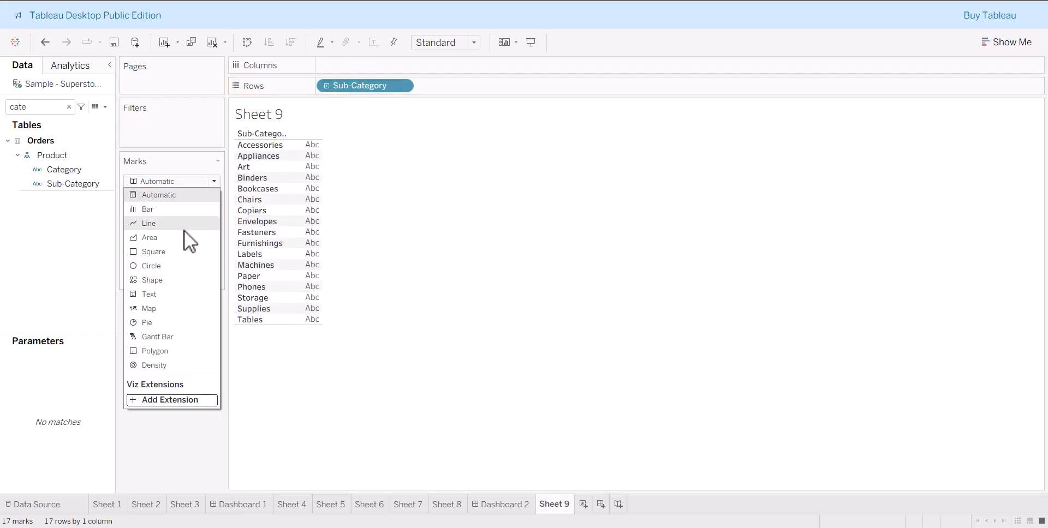
pyautogui.click(176, 279)
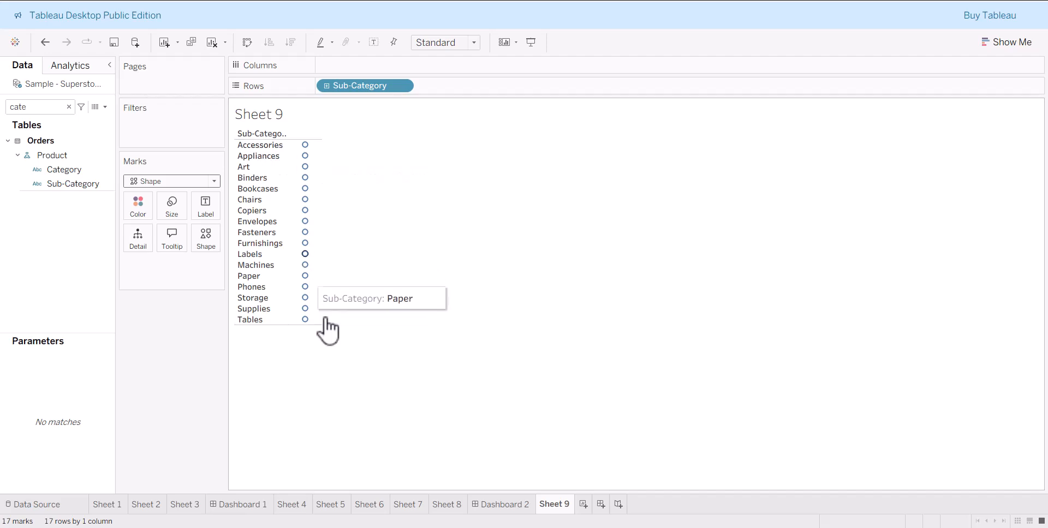
# - Open the full shape editor for the marks and bring up its list of shape palettes
pyautogui.click(206, 239)
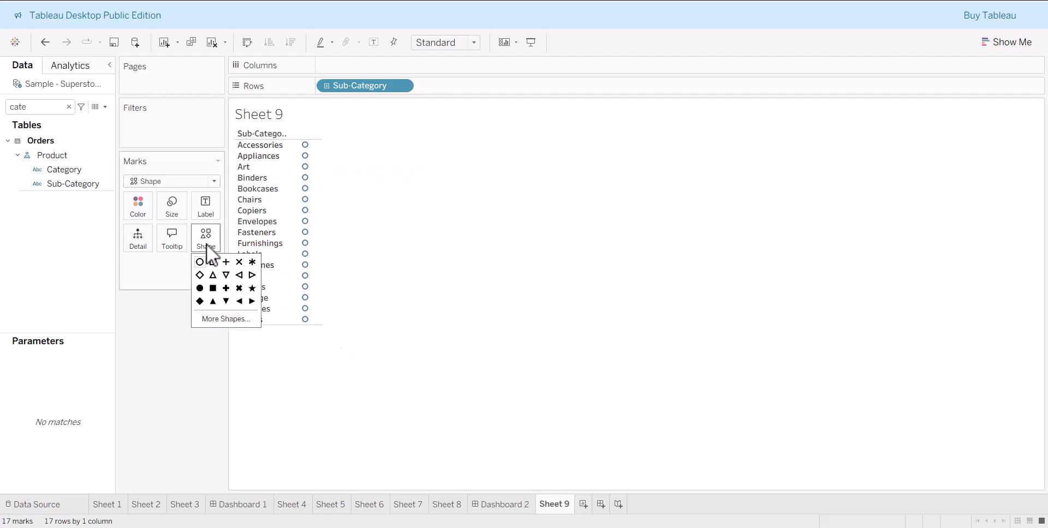
pyautogui.click(238, 319)
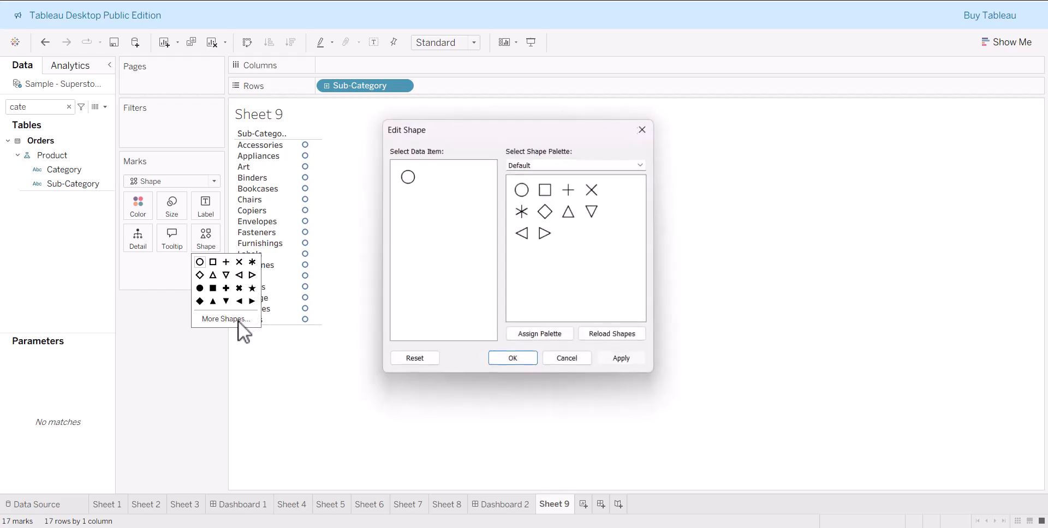
pyautogui.click(578, 166)
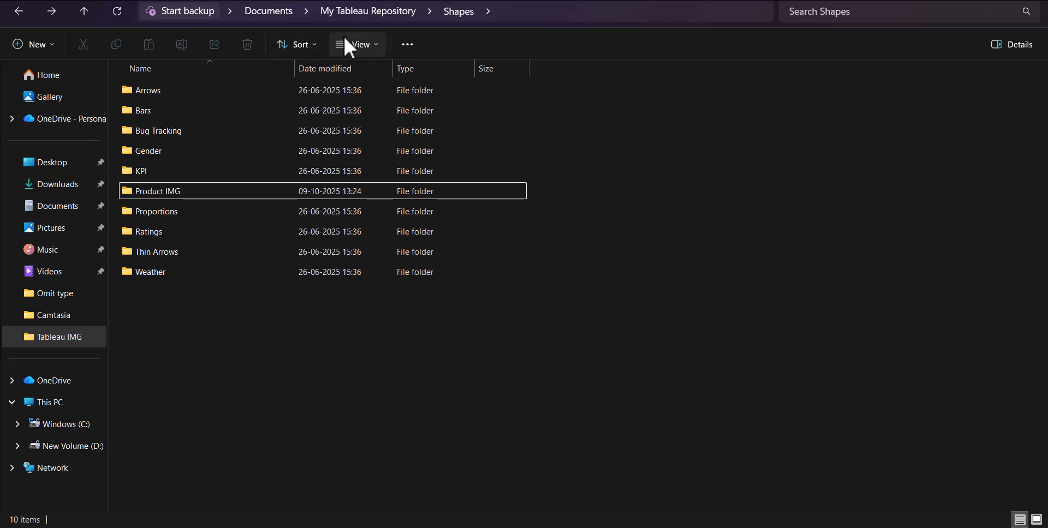
# - In File Explorer, examine the custom images in the Product IMG folder under My Tableau Repository > Shapes
pyautogui.click(364, 11)
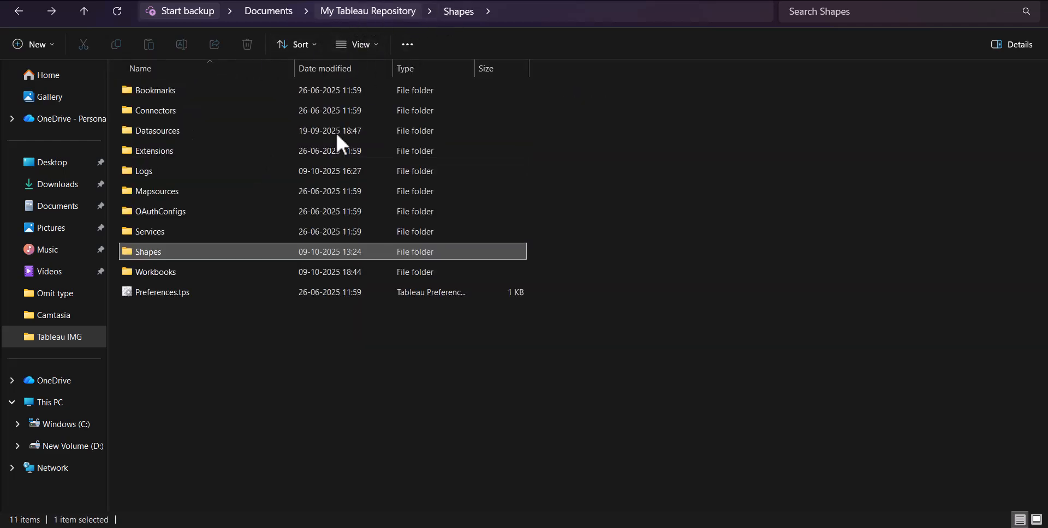
pyautogui.doubleClick(145, 253)
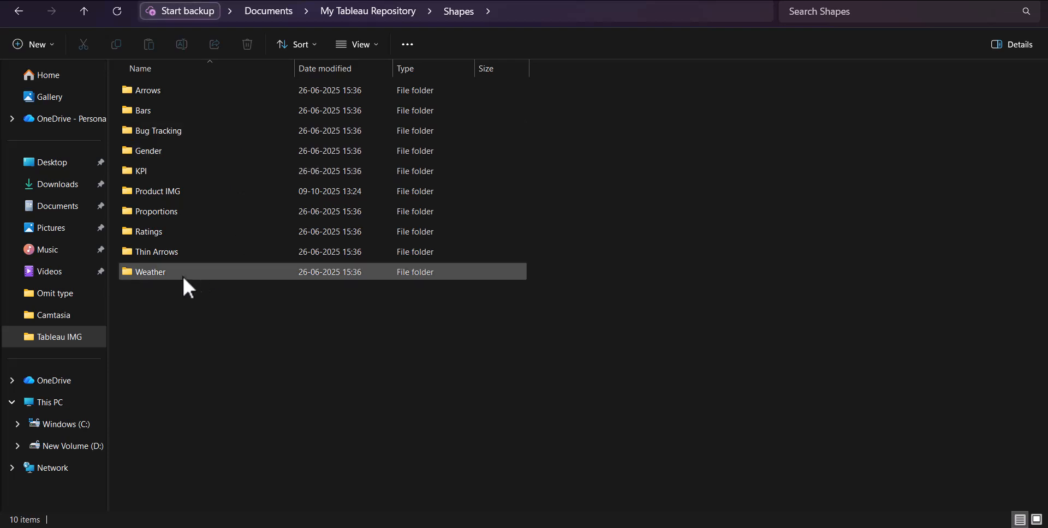
pyautogui.click(153, 197)
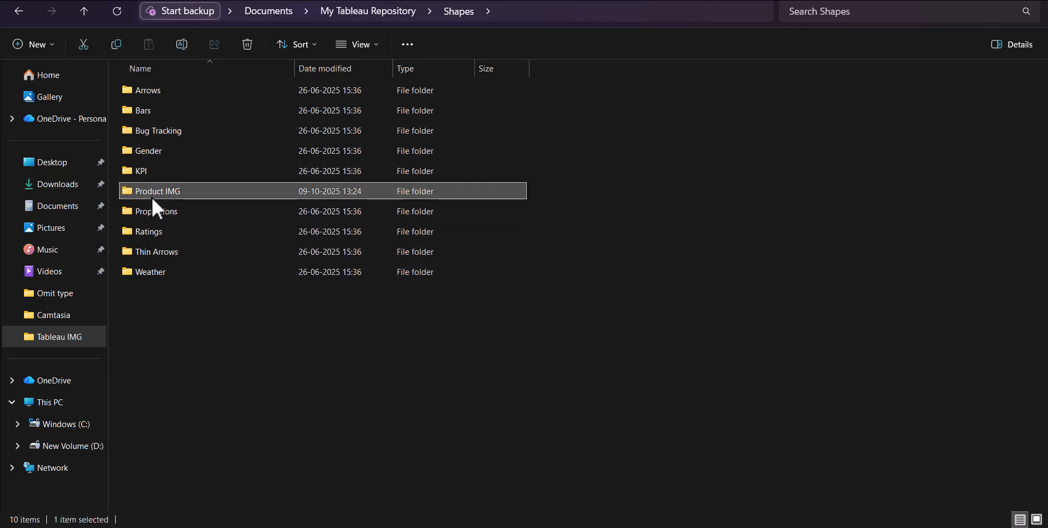
pyautogui.doubleClick(151, 196)
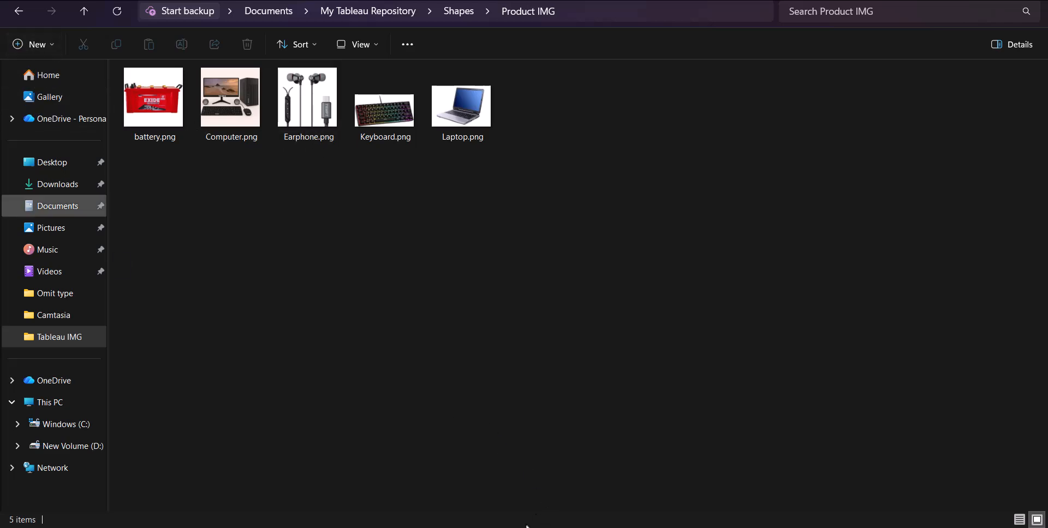
# - Switch back to Tableau, reload the shapes in the shape editor and choose the Product IMG palette
pyautogui.hotkey('alt', 'Tab')
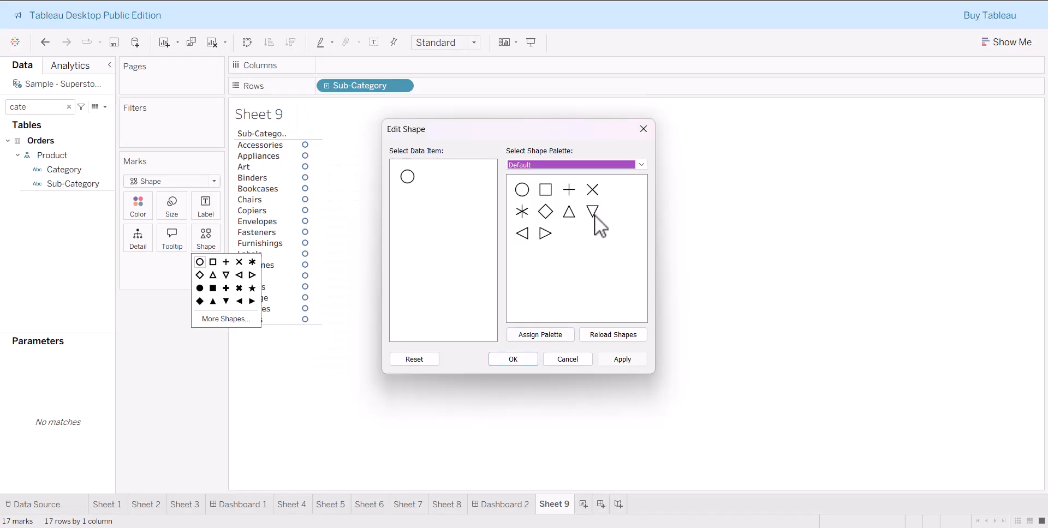
pyautogui.click(646, 168)
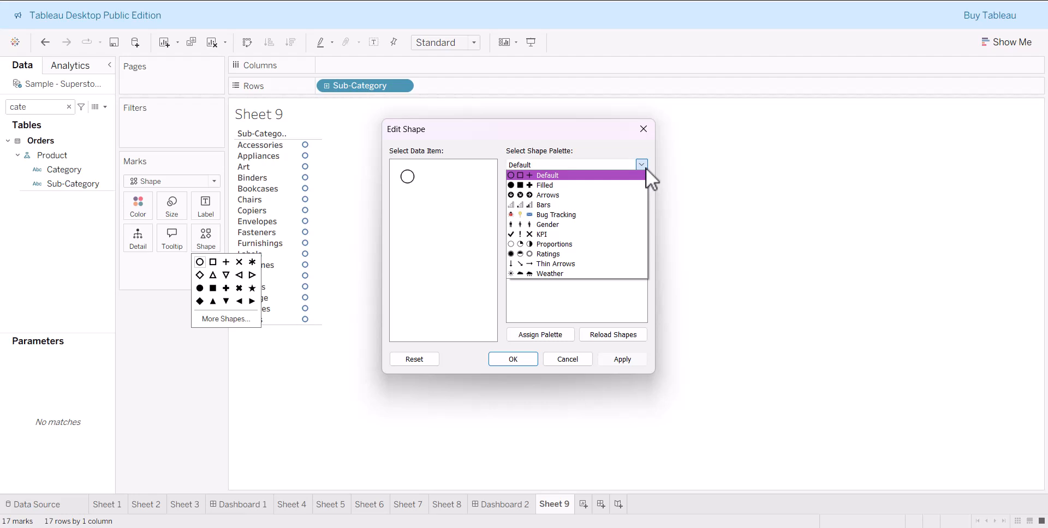
pyautogui.click(459, 266)
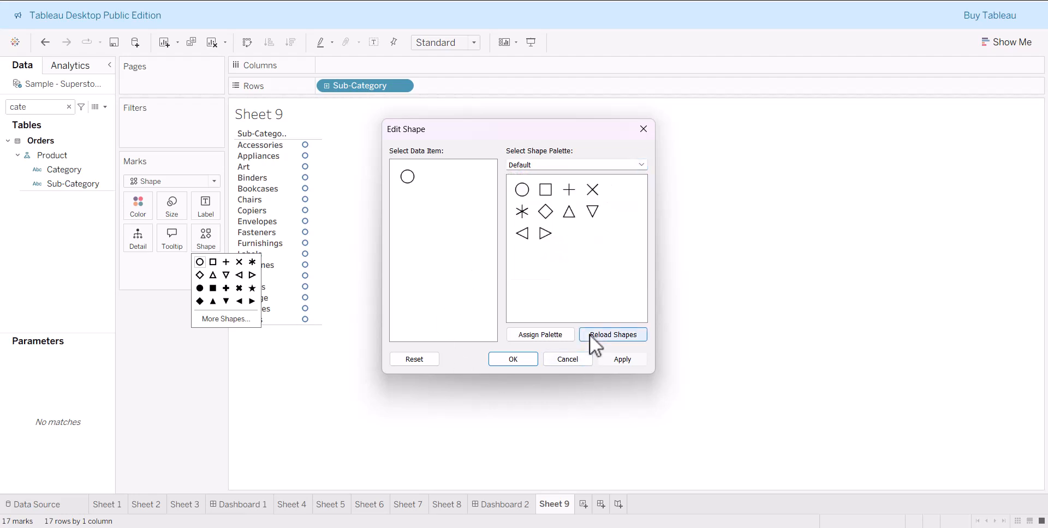
pyautogui.click(614, 335)
pyautogui.click(643, 166)
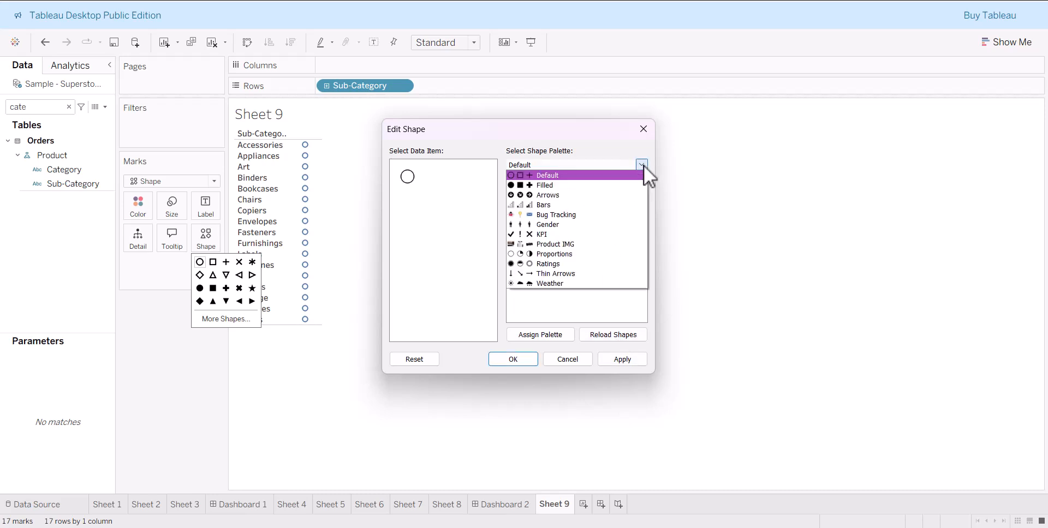
pyautogui.click(562, 245)
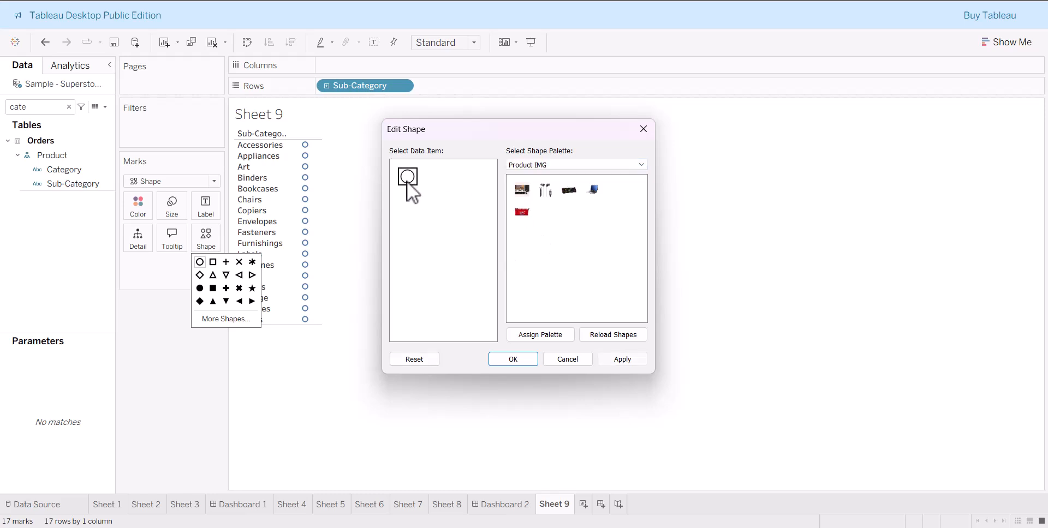
# - Apply the computer image as the shape for all marks and fit the worksheet to Entire View
pyautogui.click(522, 194)
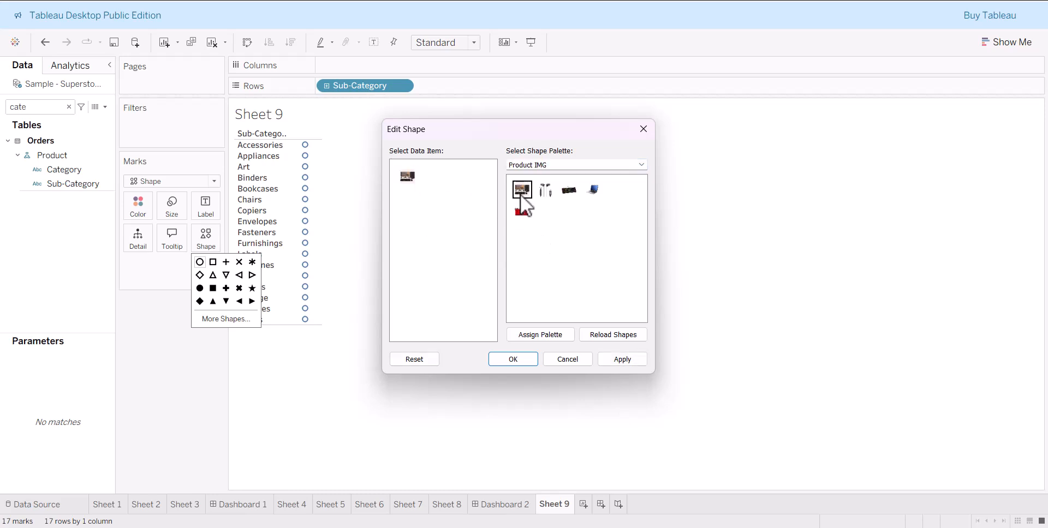
pyautogui.click(512, 359)
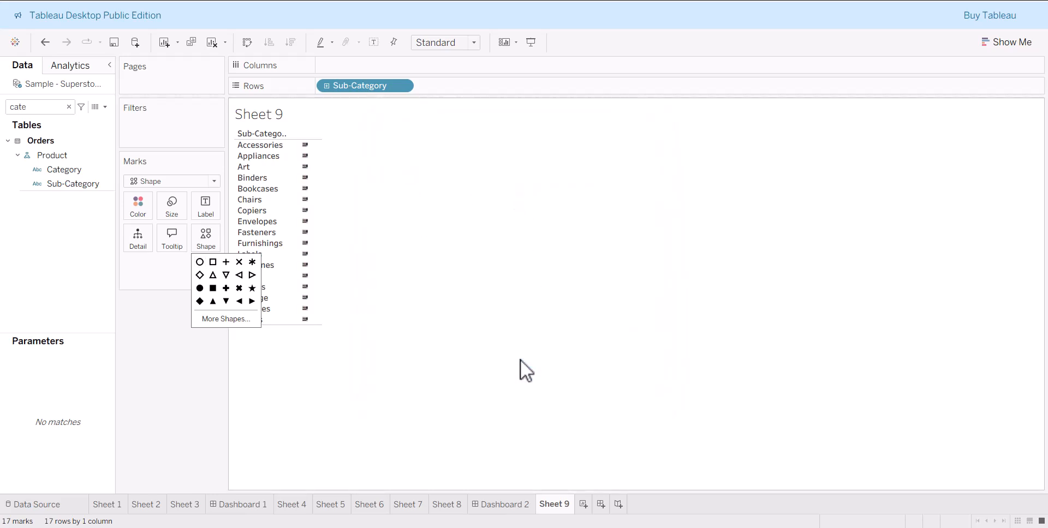
pyautogui.click(478, 45)
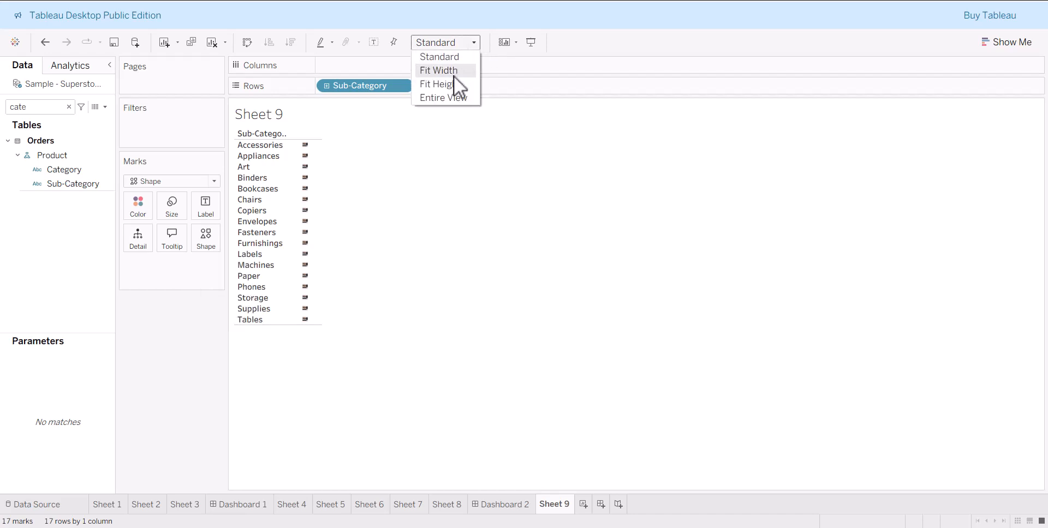
pyautogui.click(447, 96)
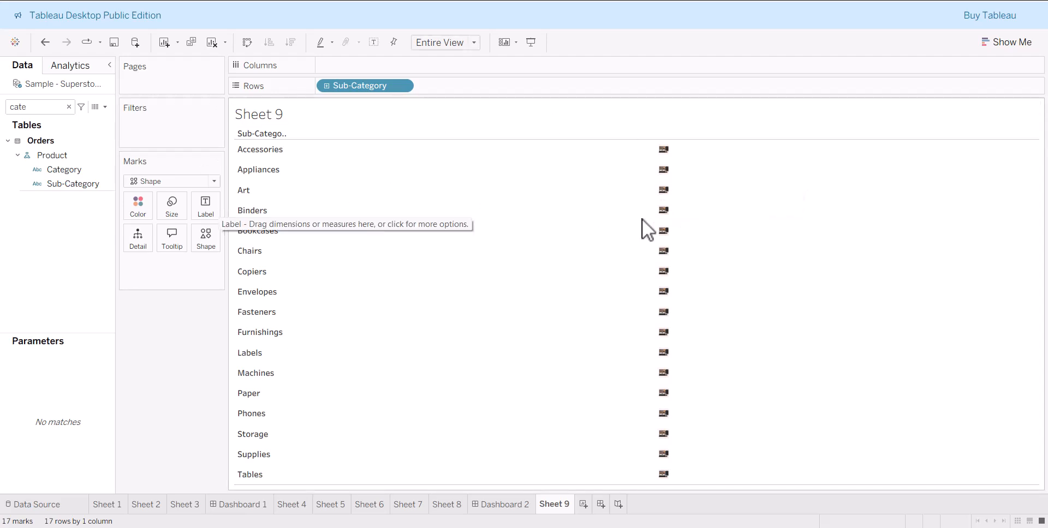
# - Assign Sub-Category to Shape and filter Sub-Category to leave out Appliances, Art, Binders, Bookcases and Chairs
pyautogui.moveTo(72, 182); pyautogui.dragTo(205, 238)
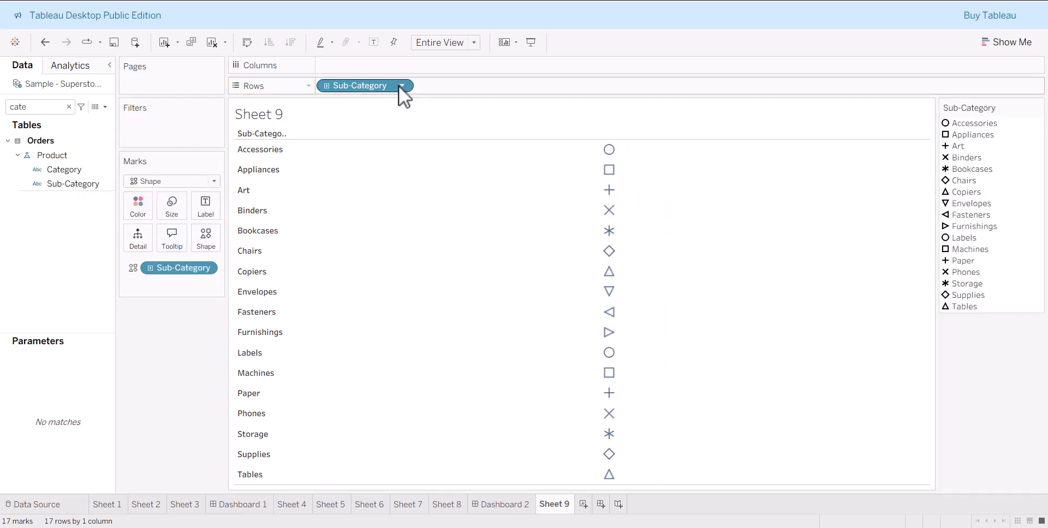
pyautogui.moveTo(358, 91); pyautogui.dragTo(174, 129)
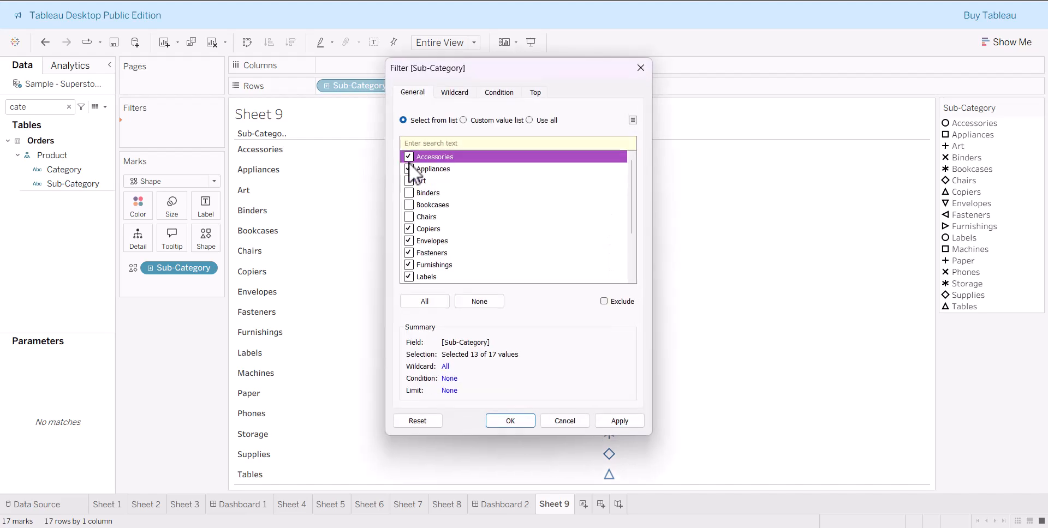
pyautogui.click(516, 421)
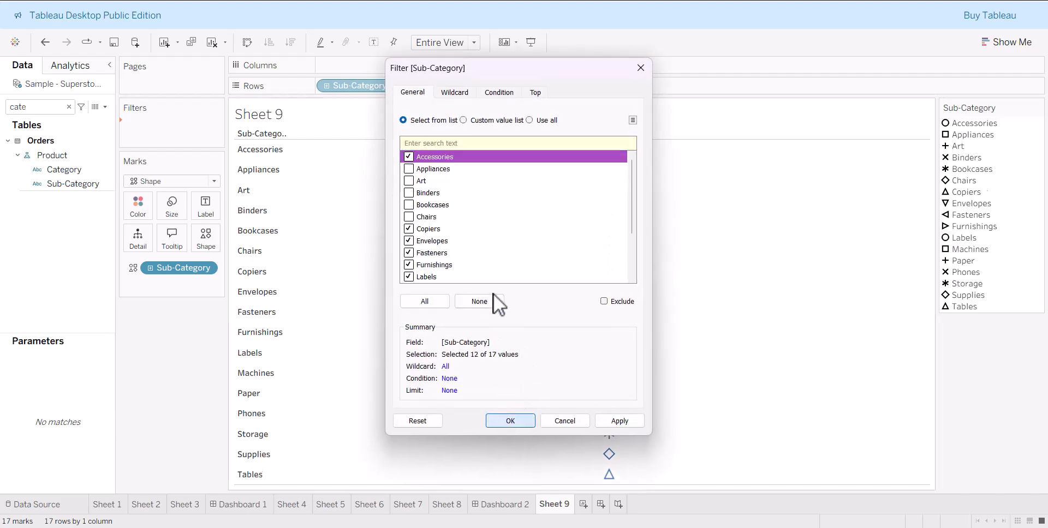
# - Edit the Sub-Category shapes with the Product IMG palette, assigning the computer image to Accessories and the battery image to Copiers
pyautogui.click(205, 243)
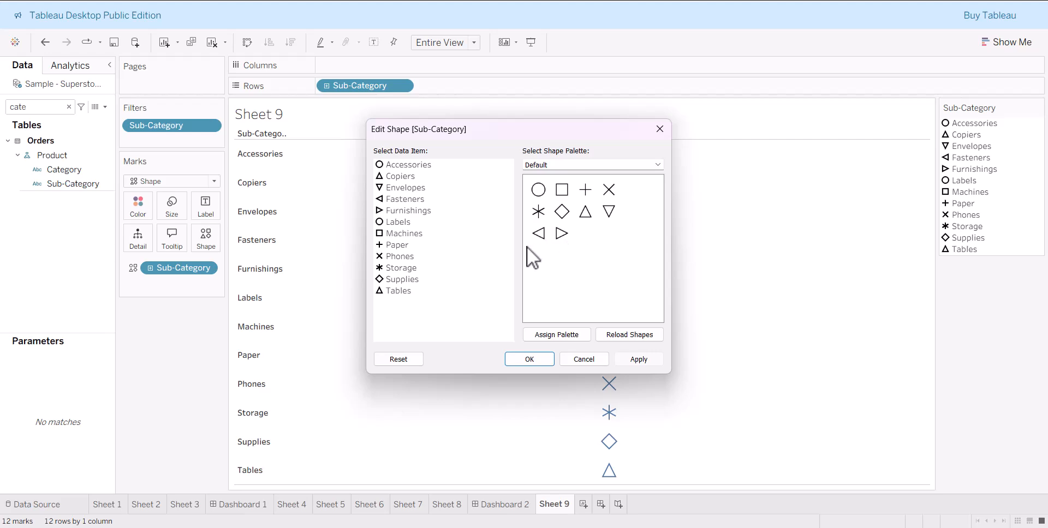
pyautogui.click(626, 165)
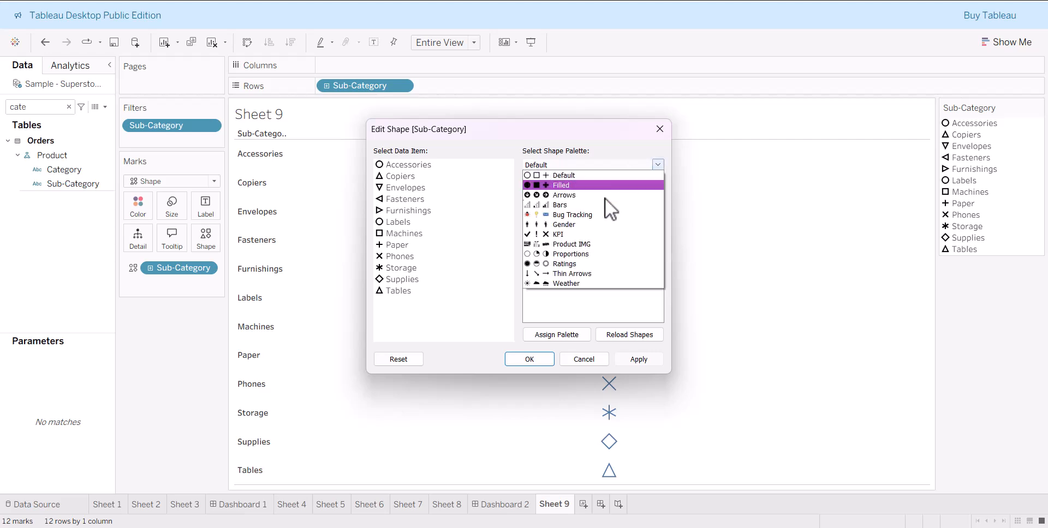
pyautogui.click(585, 243)
pyautogui.click(397, 166)
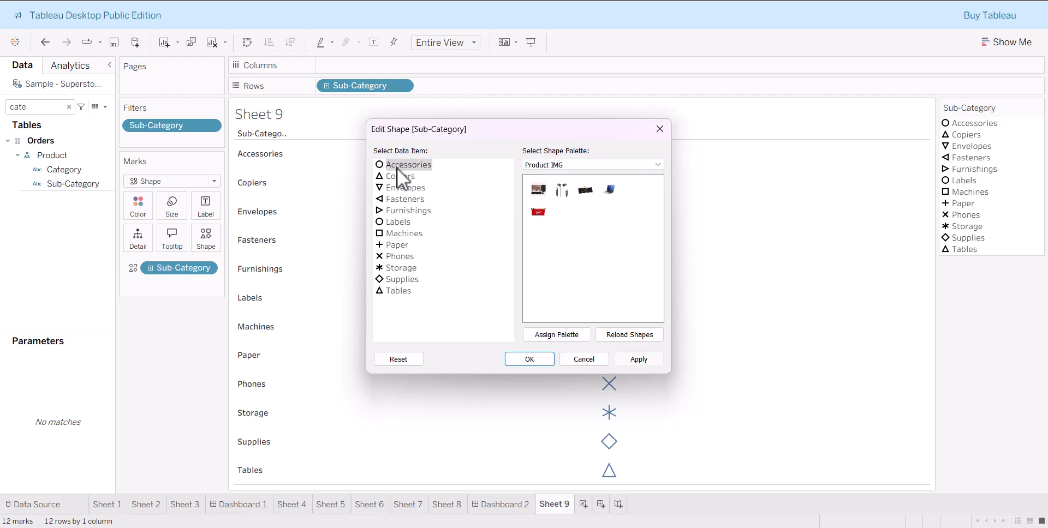
pyautogui.click(397, 167)
pyautogui.click(539, 191)
pyautogui.click(539, 211)
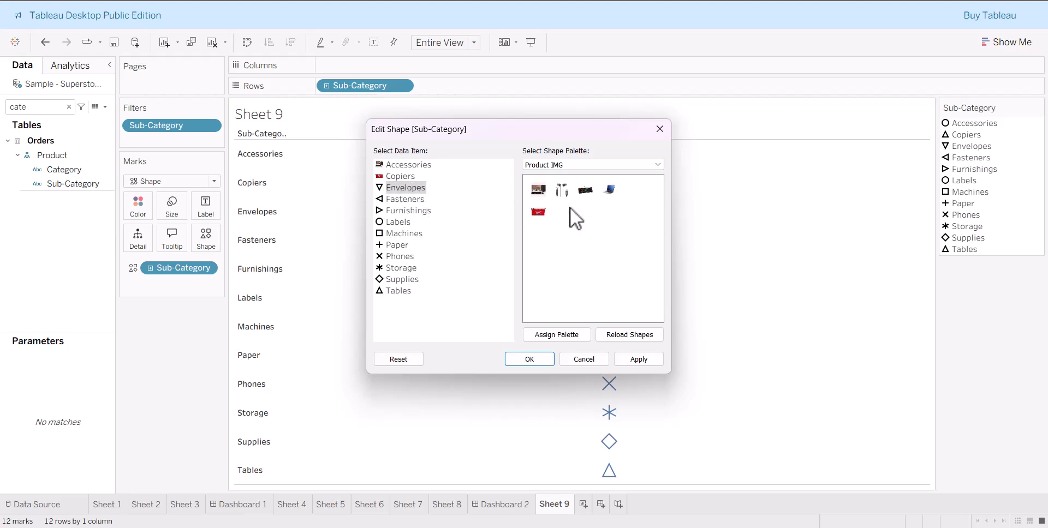
# - Assign keyboard to Envelopes, Paper, Tables; laptop to Fasteners, Storage; battery to Furnishings, Supplies; computer to Machines; earphone to Phones, and confirm
pyautogui.click(577, 194)
pyautogui.click(393, 201)
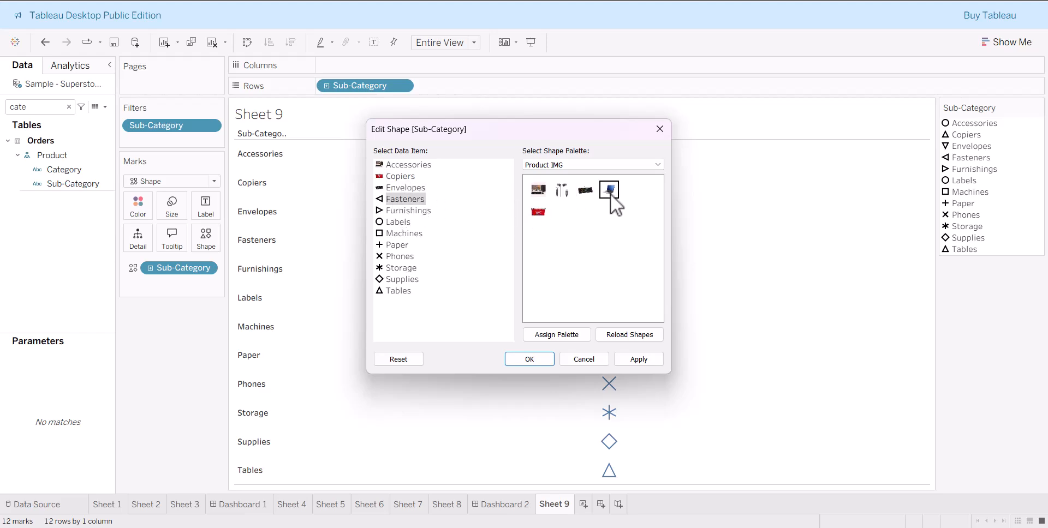
pyautogui.click(609, 191)
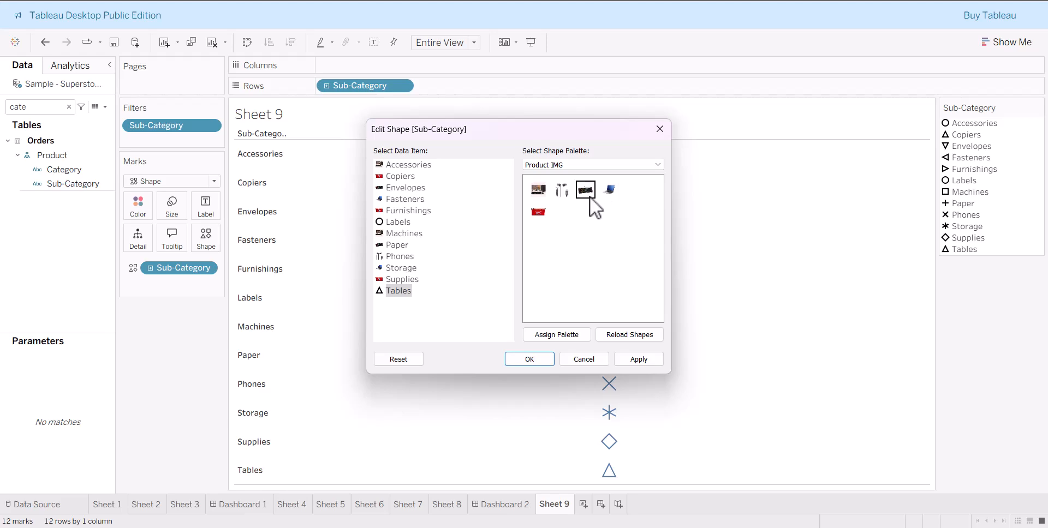
pyautogui.click(588, 195)
pyautogui.click(543, 359)
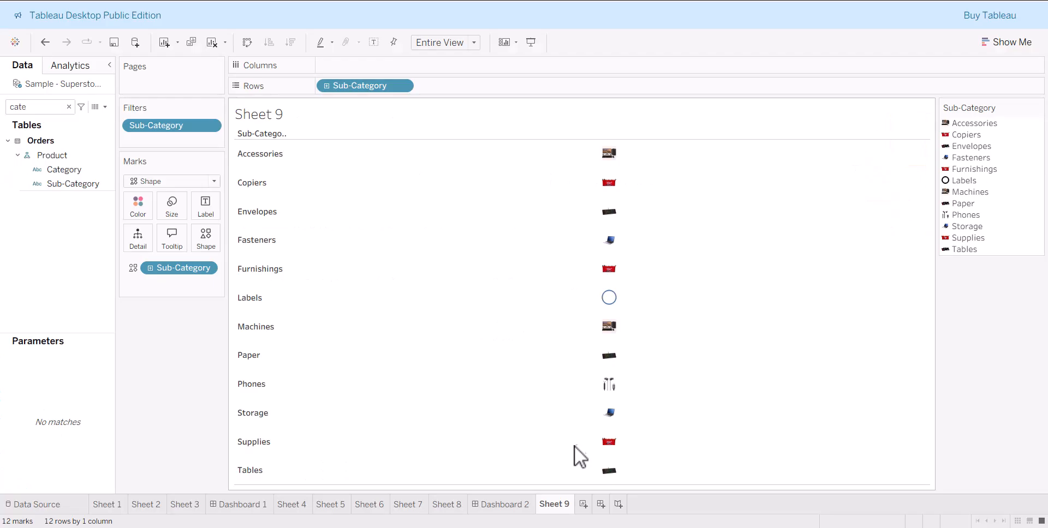
pyautogui.click(518, 512)
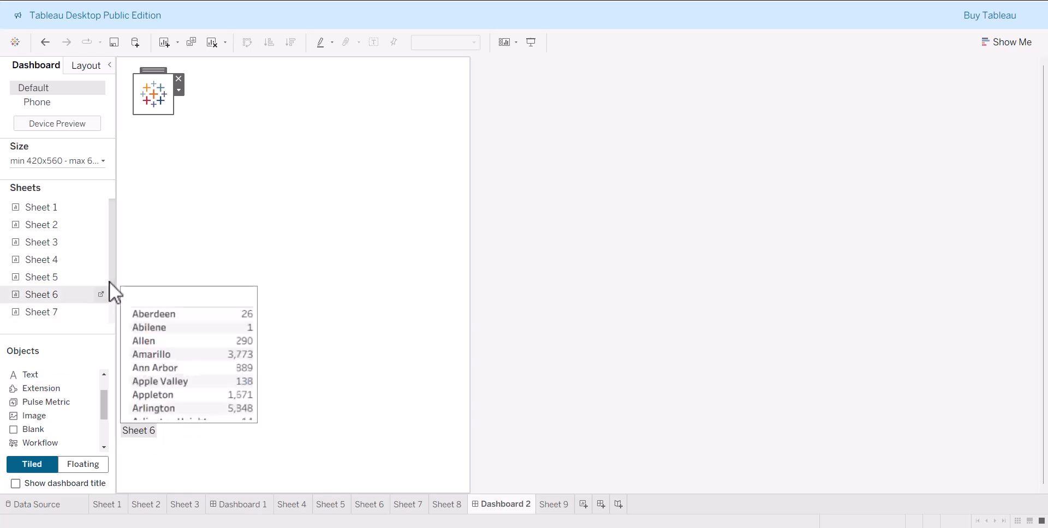
pyautogui.scroll(-3, 31, 407)
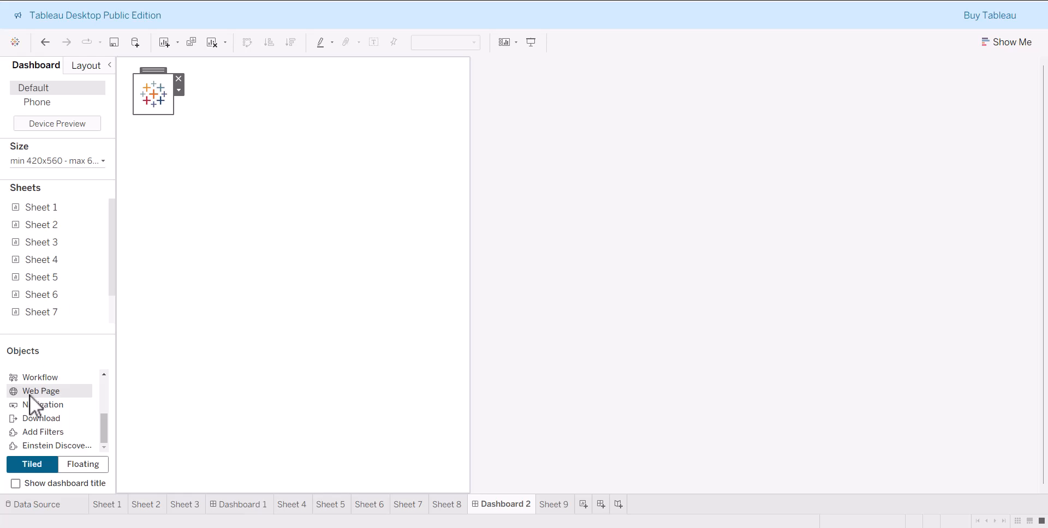
pyautogui.moveTo(30, 404); pyautogui.dragTo(225, 392)
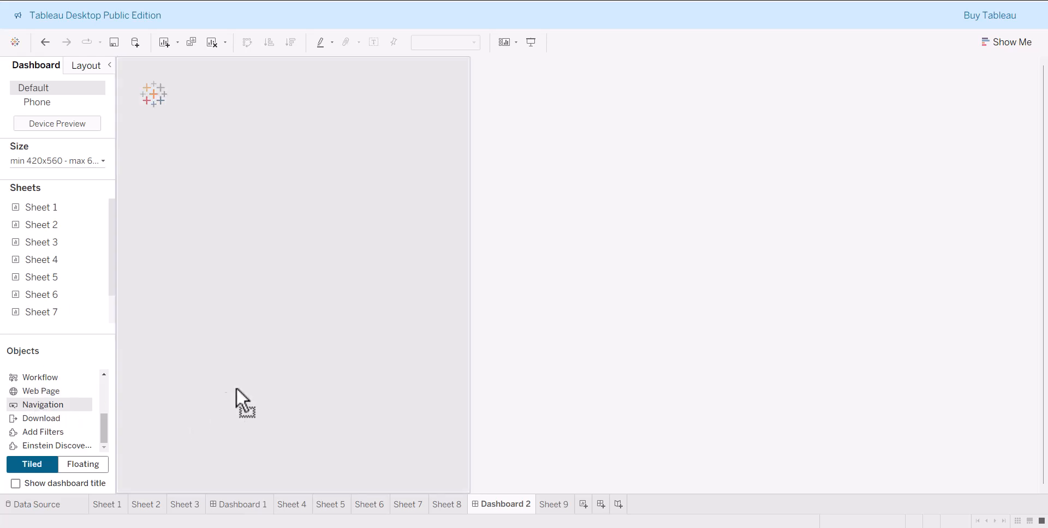
pyautogui.moveTo(280, 360); pyautogui.dragTo(281, 360)
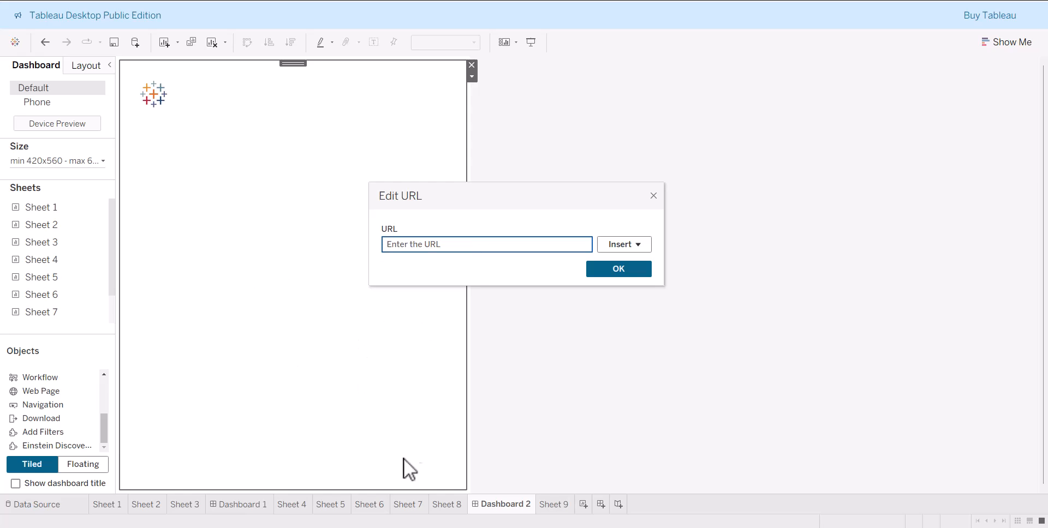
pyautogui.write('https://picsum.photos/id/26/367/267')
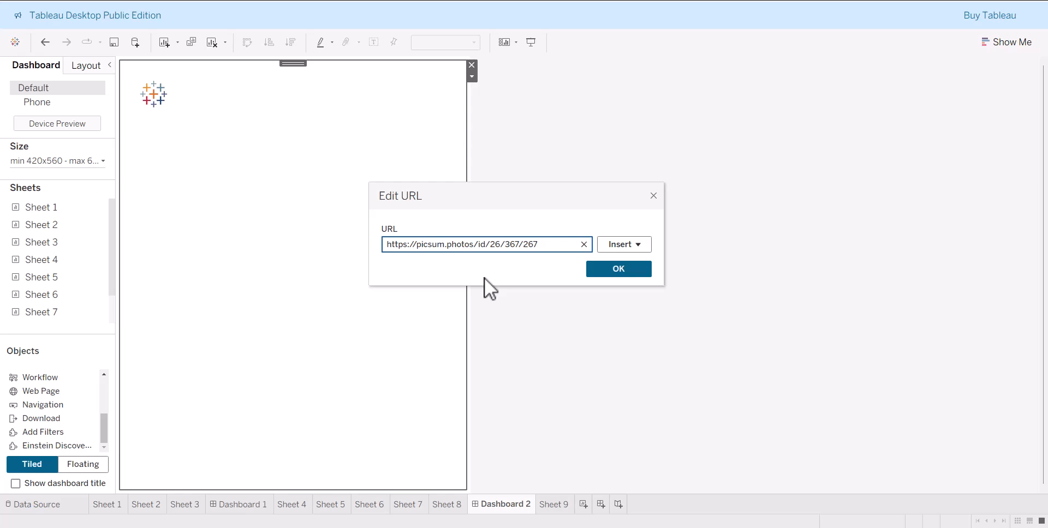
pyautogui.click(640, 271)
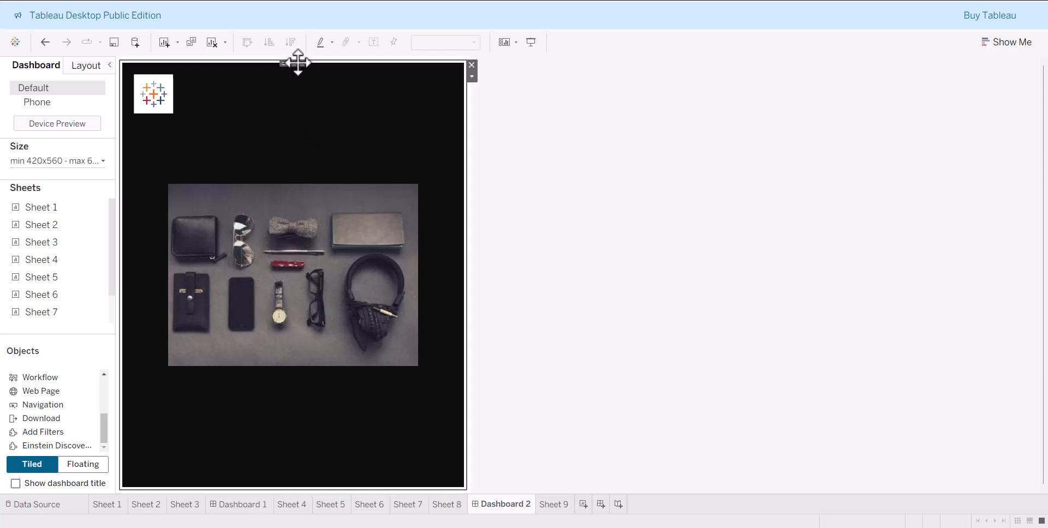
pyautogui.moveTo(298, 62); pyautogui.dragTo(297, 82)
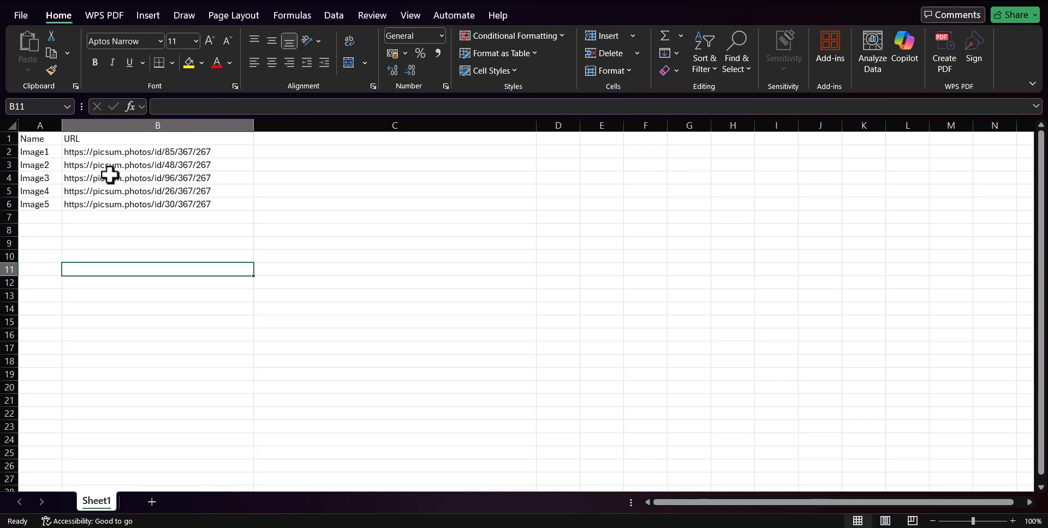
# - In Excel, examine the Name and URL columns listing the web addresses of the images
pyautogui.click(116, 154)
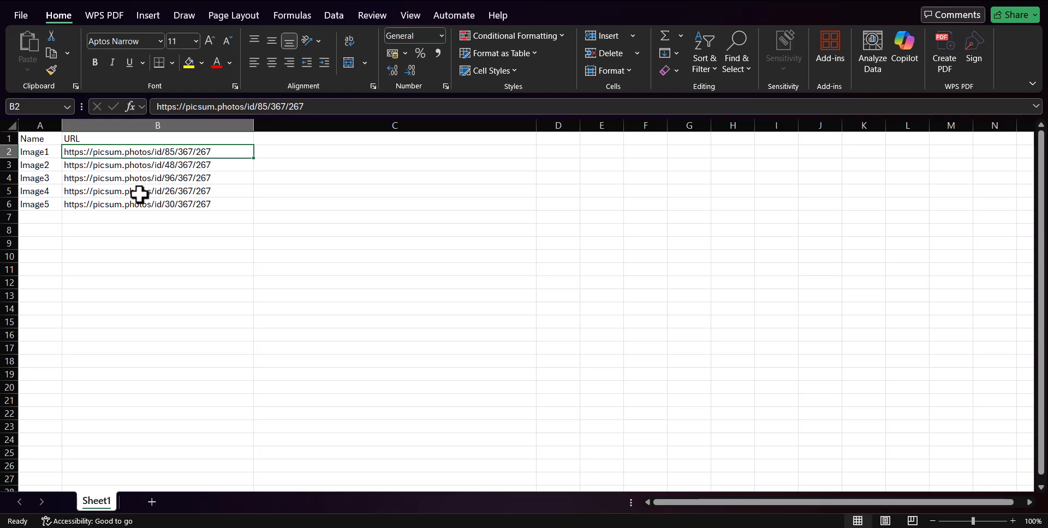
pyautogui.click(83, 271)
pyautogui.click(69, 334)
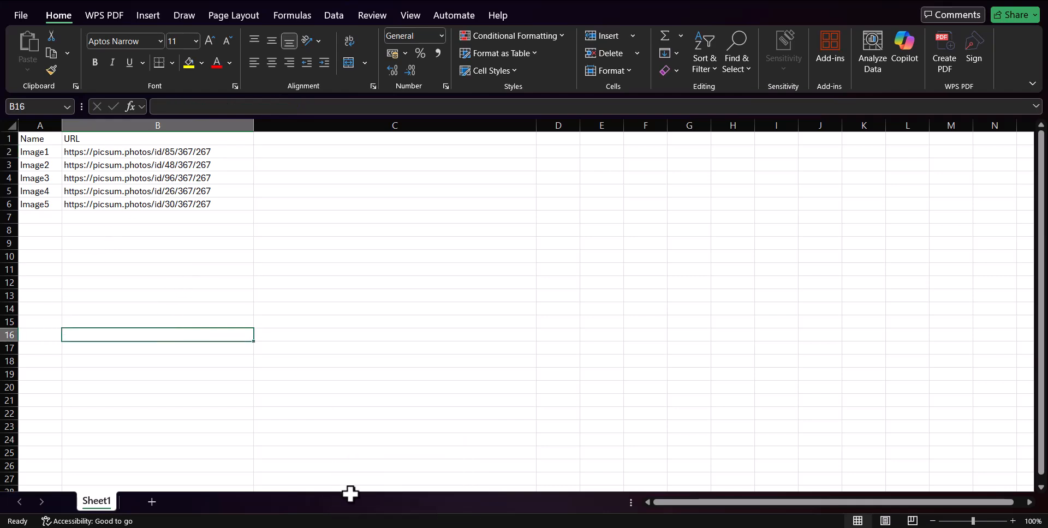
# - Switch back to Tableau and start a new workbook
pyautogui.click(405, 474)
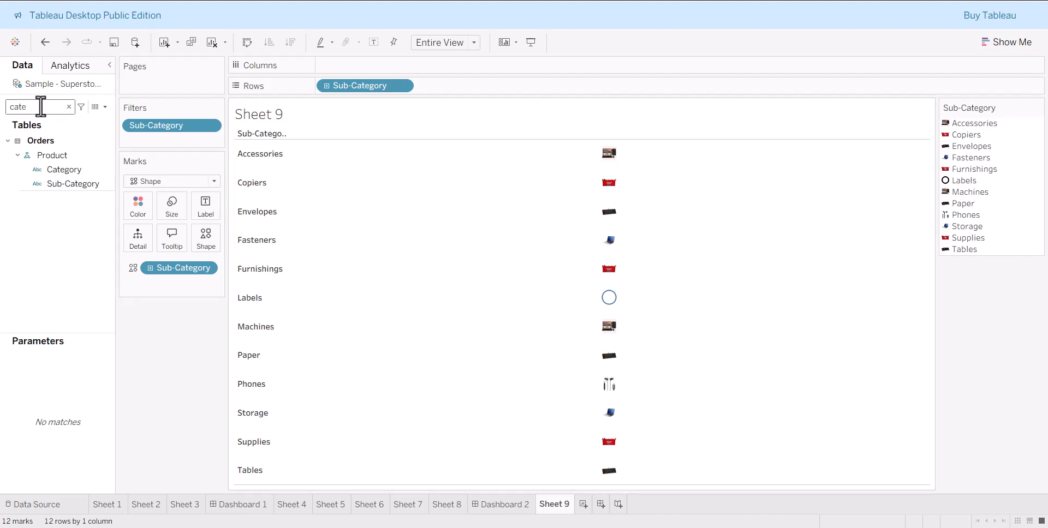
pyautogui.click(18, 7)
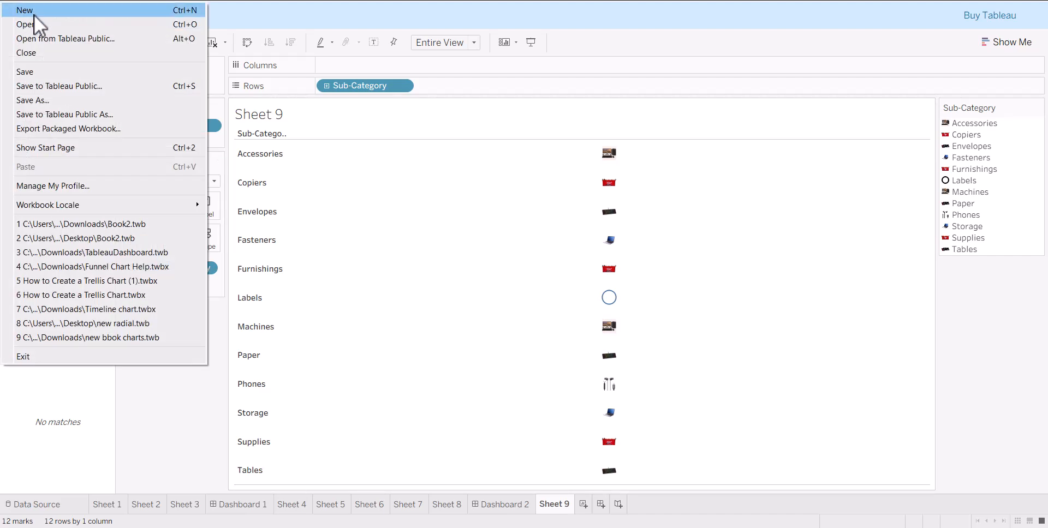
pyautogui.click(34, 13)
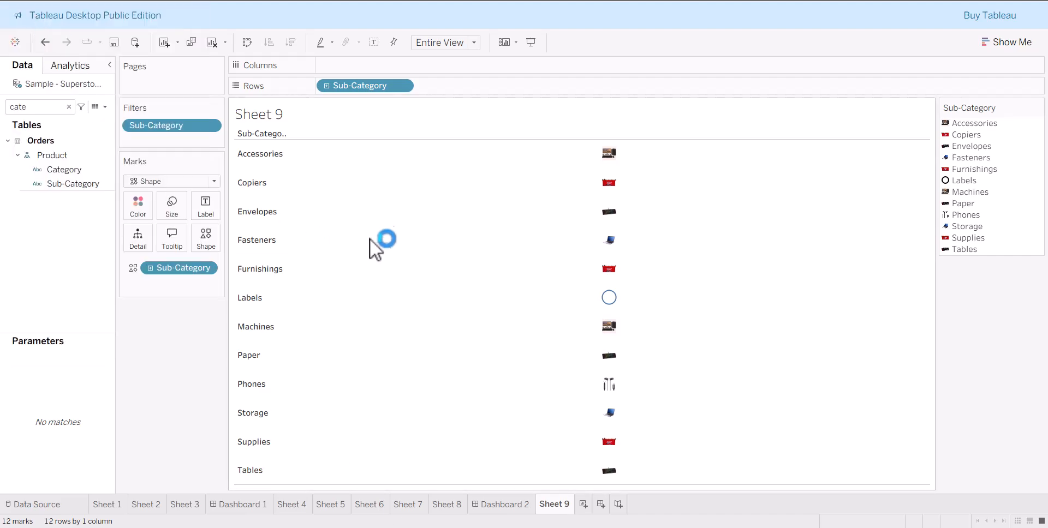
pyautogui.press('Escape')
# - Connect the new workbook to the Excel file Tableau img.xlsx in Downloads and go to Sheet 1
pyautogui.click(212, 136)
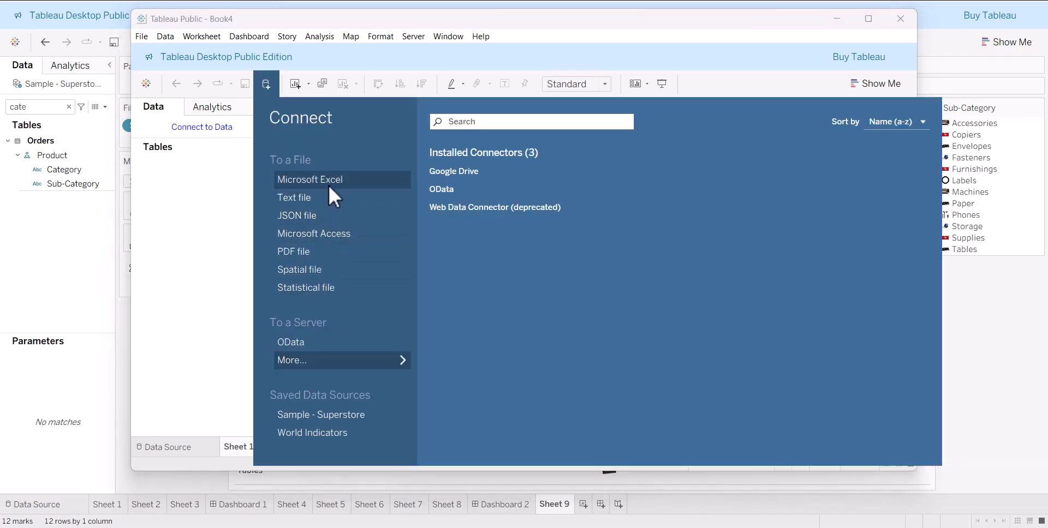
pyautogui.click(329, 185)
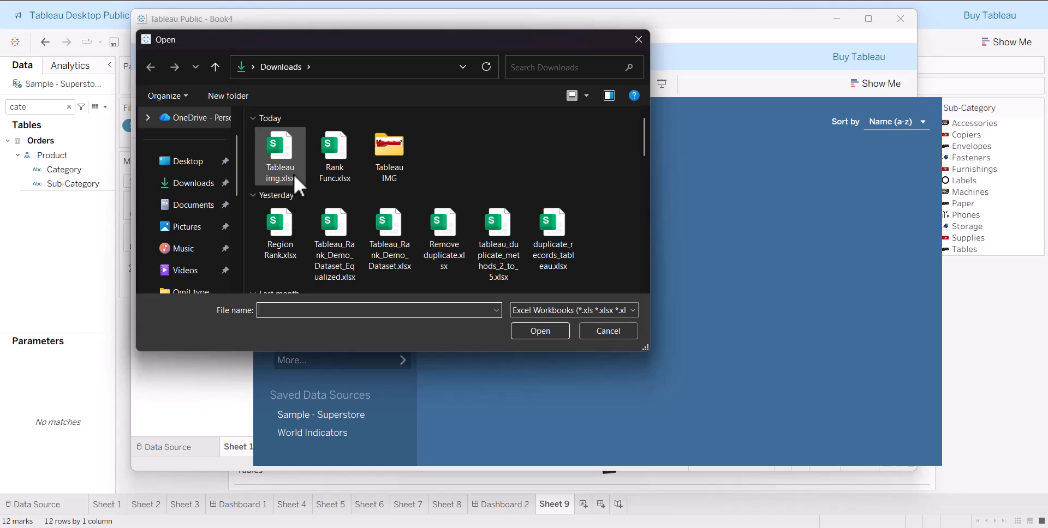
pyautogui.click(293, 172)
pyautogui.click(530, 333)
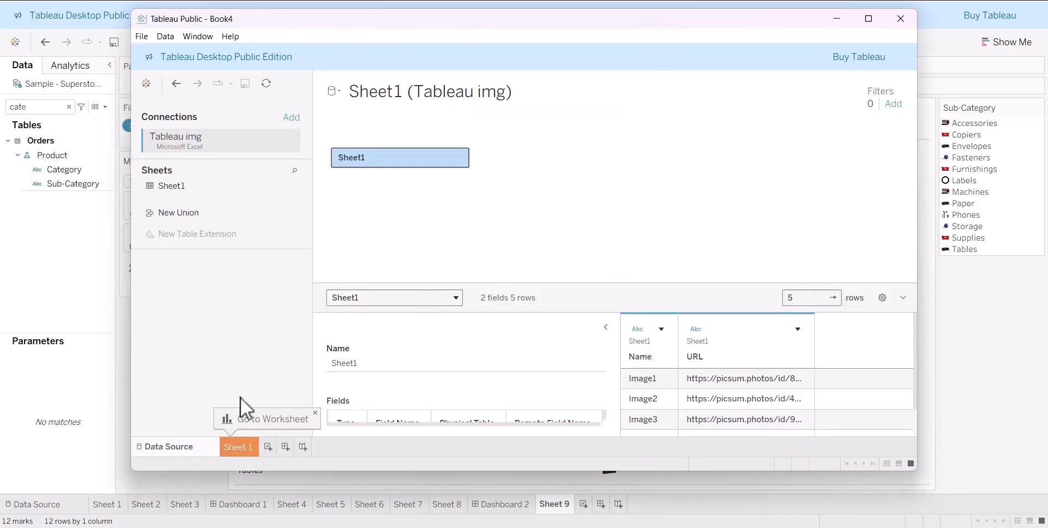
pyautogui.click(124, 502)
pyautogui.click(45, 143)
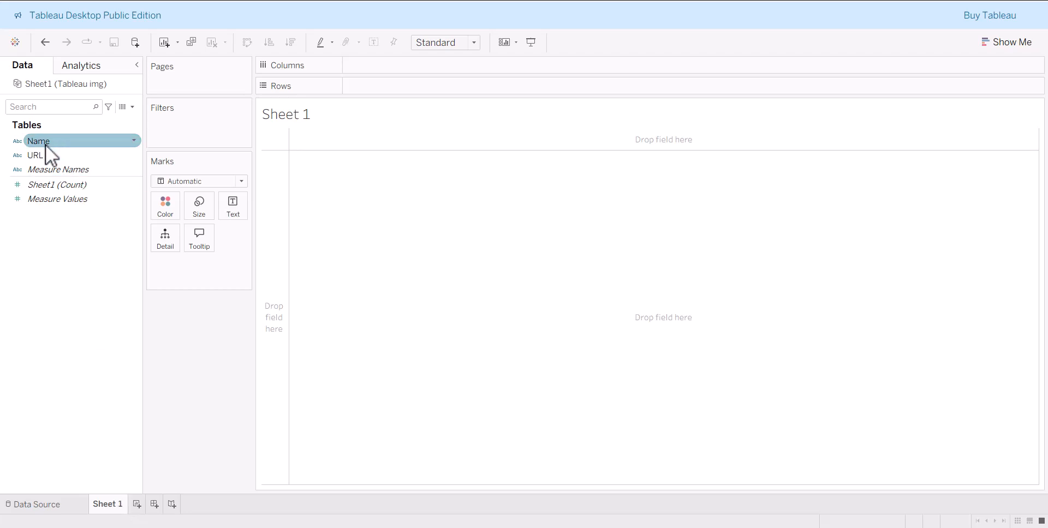
# - Place the Name field on Rows and assign the URL image role to the URL field
pyautogui.moveTo(44, 145); pyautogui.dragTo(381, 90)
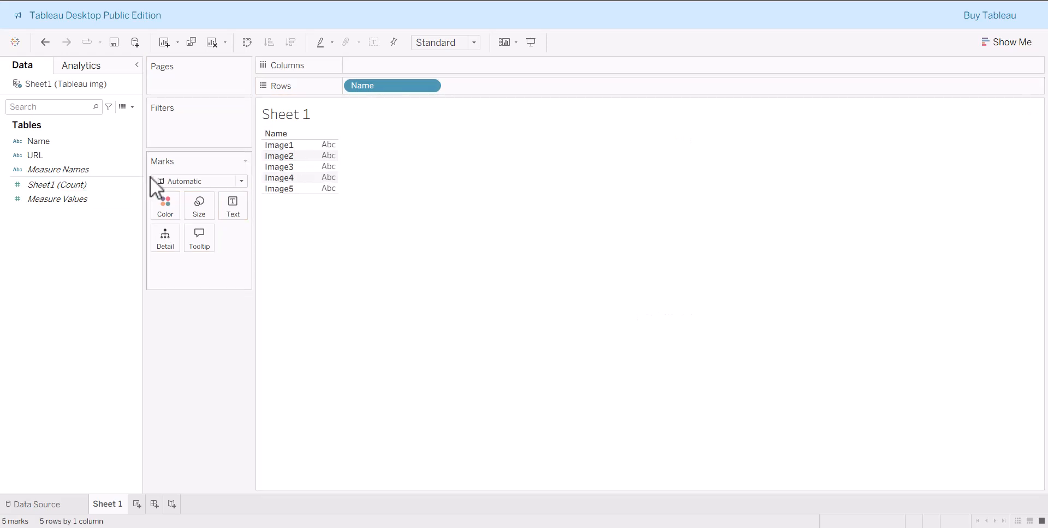
pyautogui.click(18, 157)
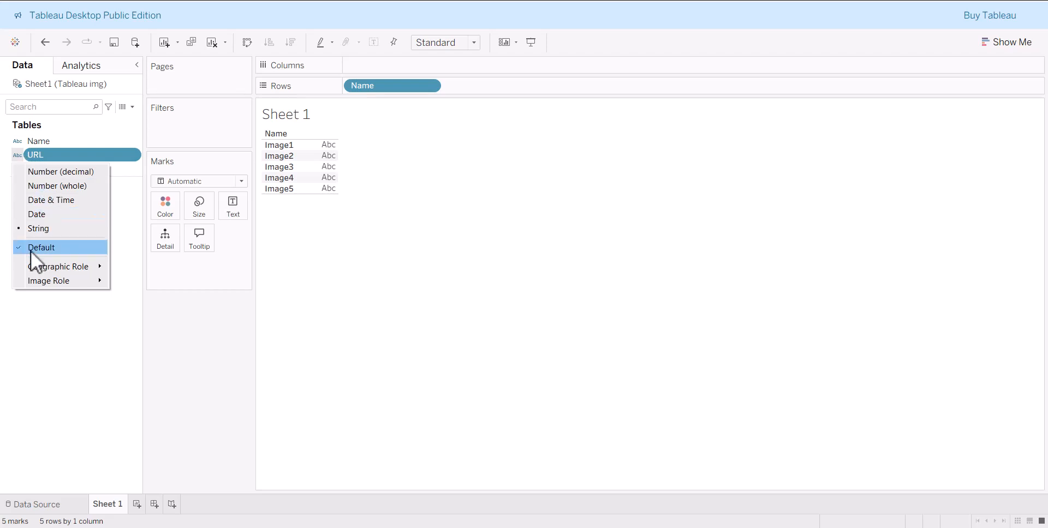
pyautogui.moveTo(48, 279)
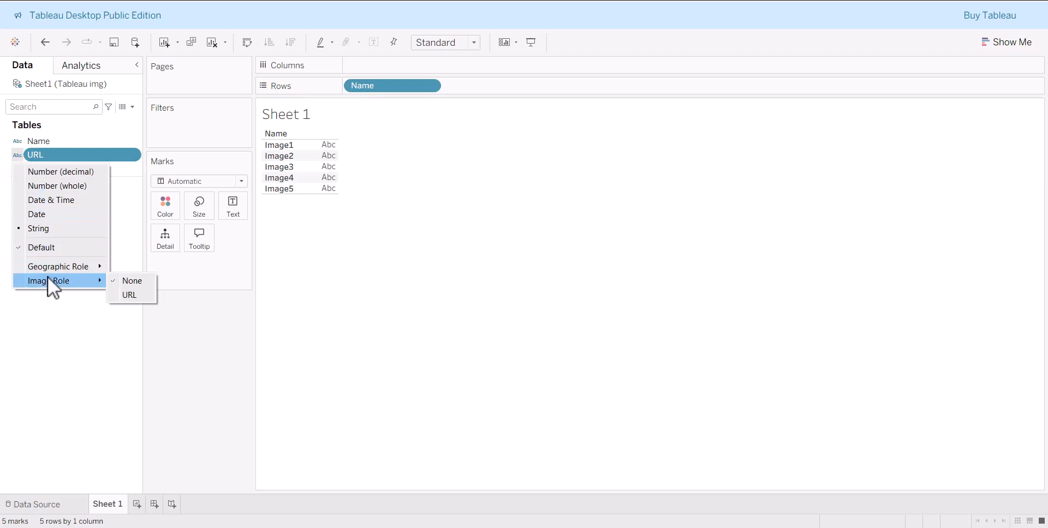
pyautogui.click(138, 295)
# - Add the URL field to Rows after Name and fit the sheet to Entire View
pyautogui.click(33, 156)
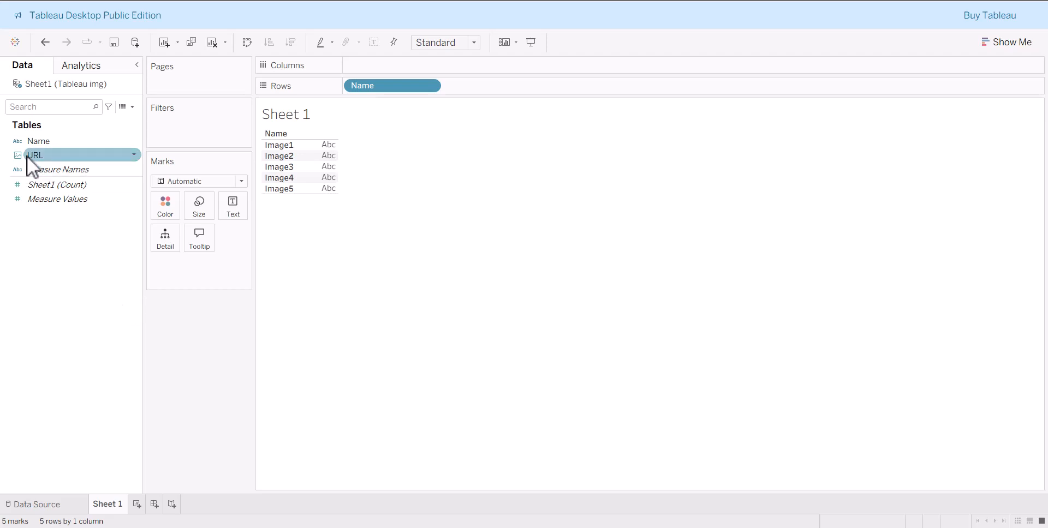
pyautogui.moveTo(27, 156); pyautogui.dragTo(456, 83)
pyautogui.click(470, 43)
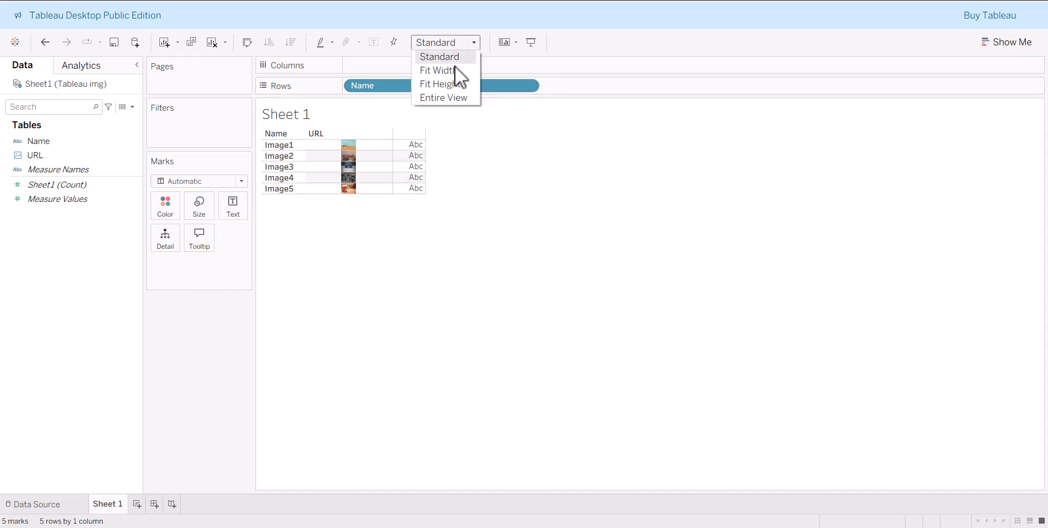
pyautogui.click(431, 101)
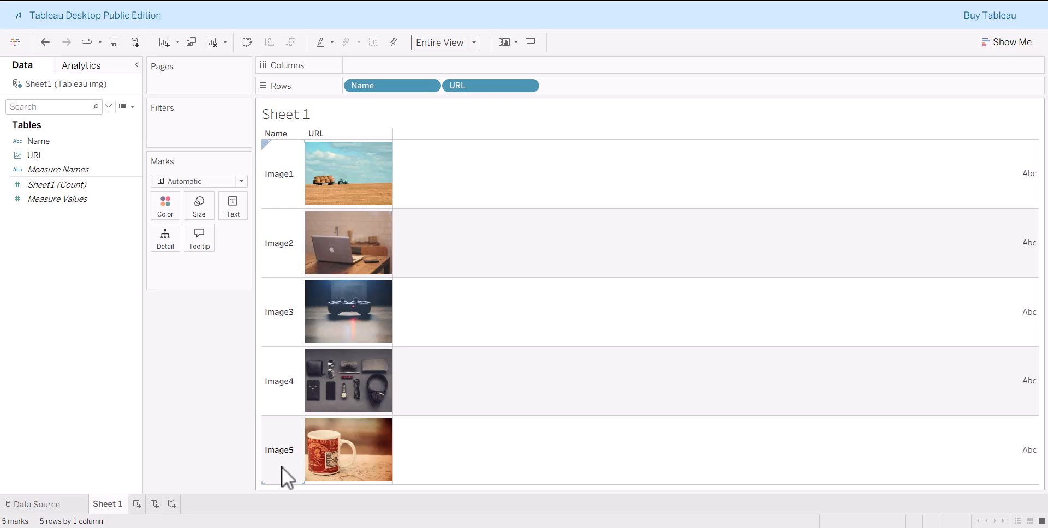
pyautogui.moveTo(315, 476)
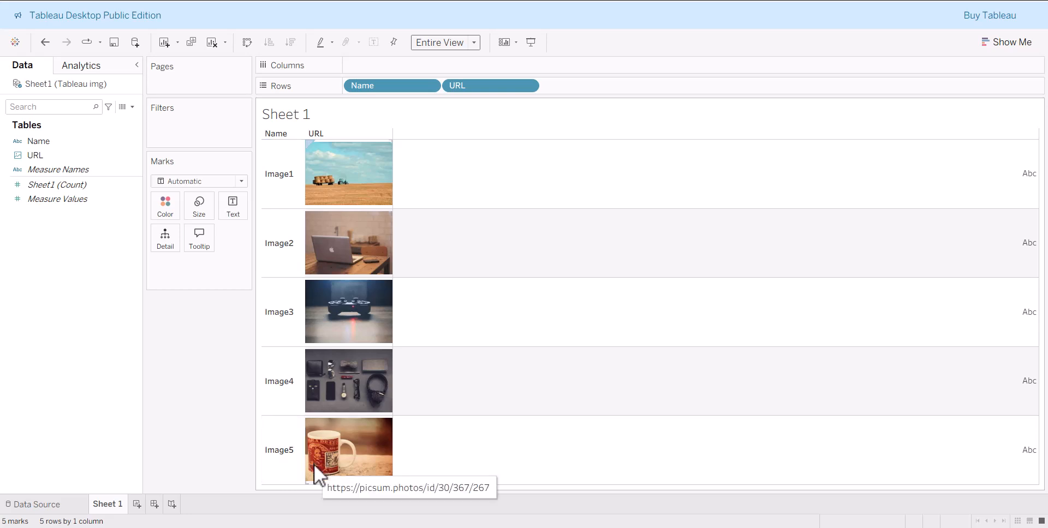